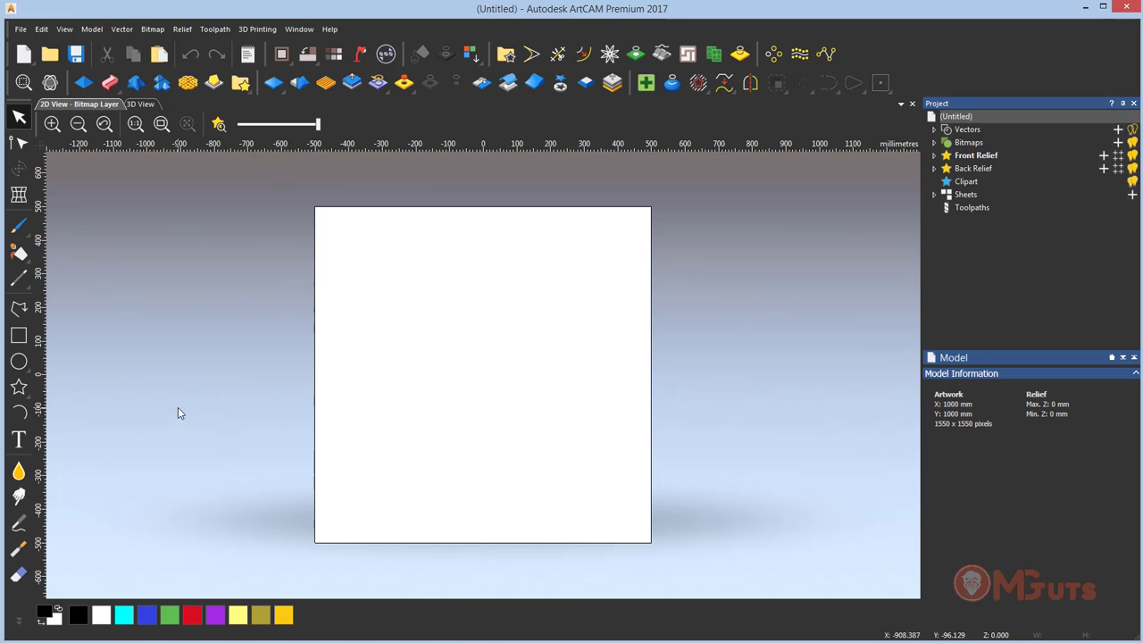
- Import frame.STL as a 3D model into the relief
left_click(182, 29)
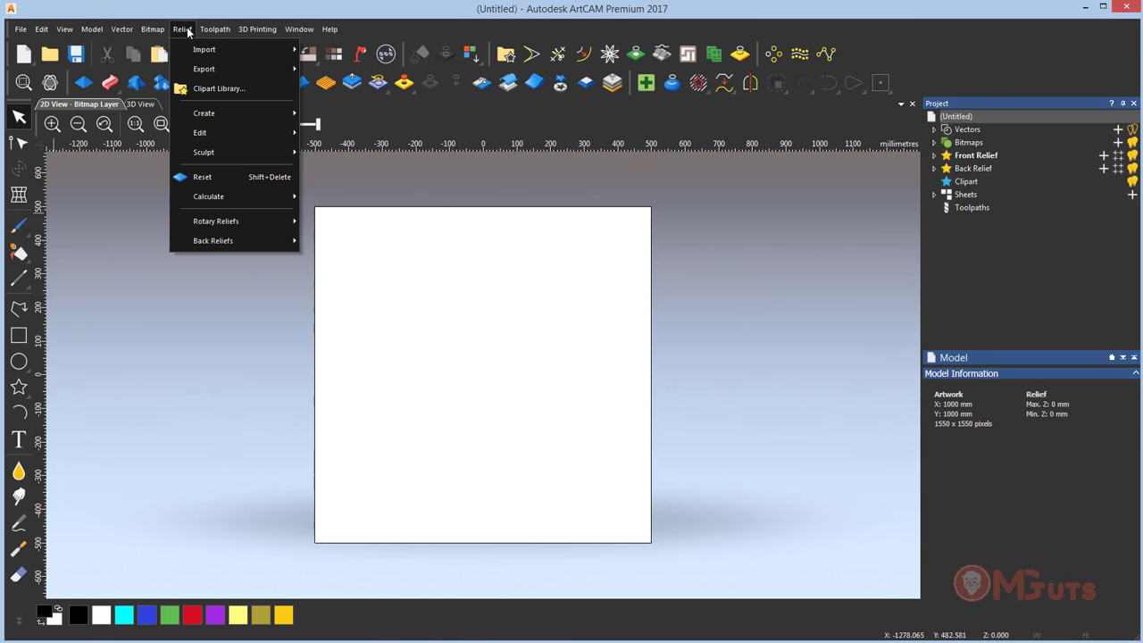
mouse_move(196, 51)
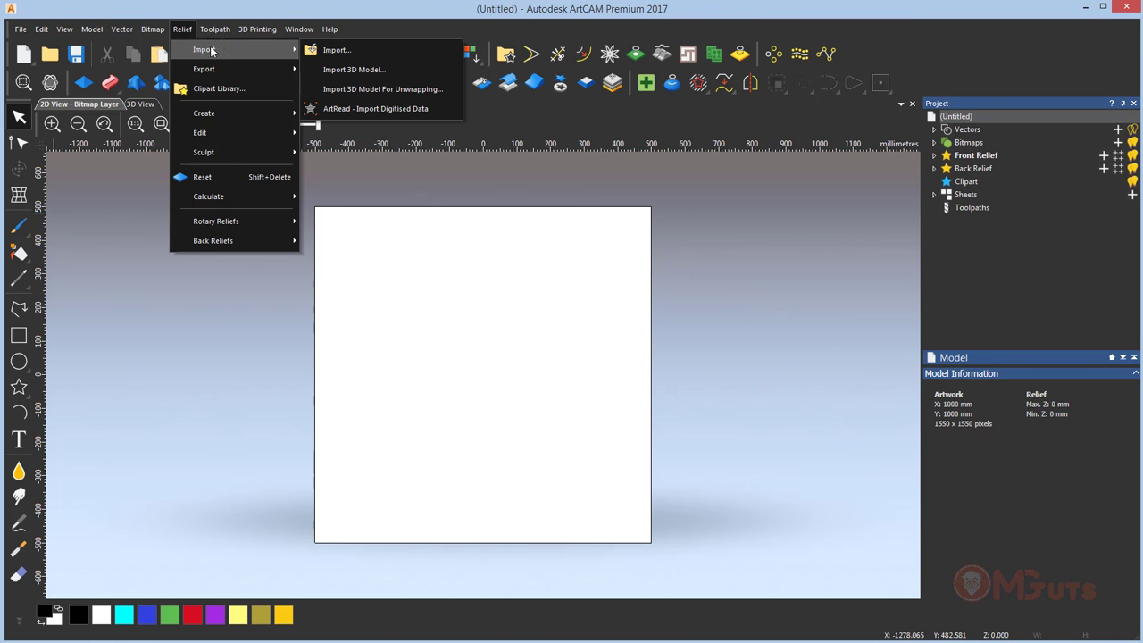
left_click(380, 69)
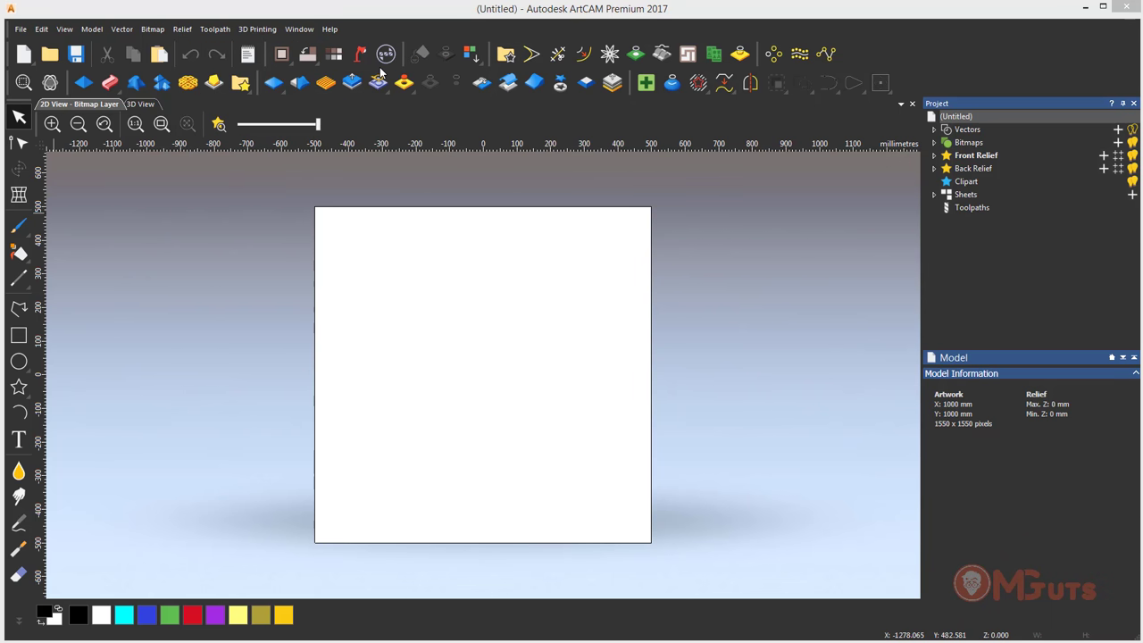
left_click(514, 248)
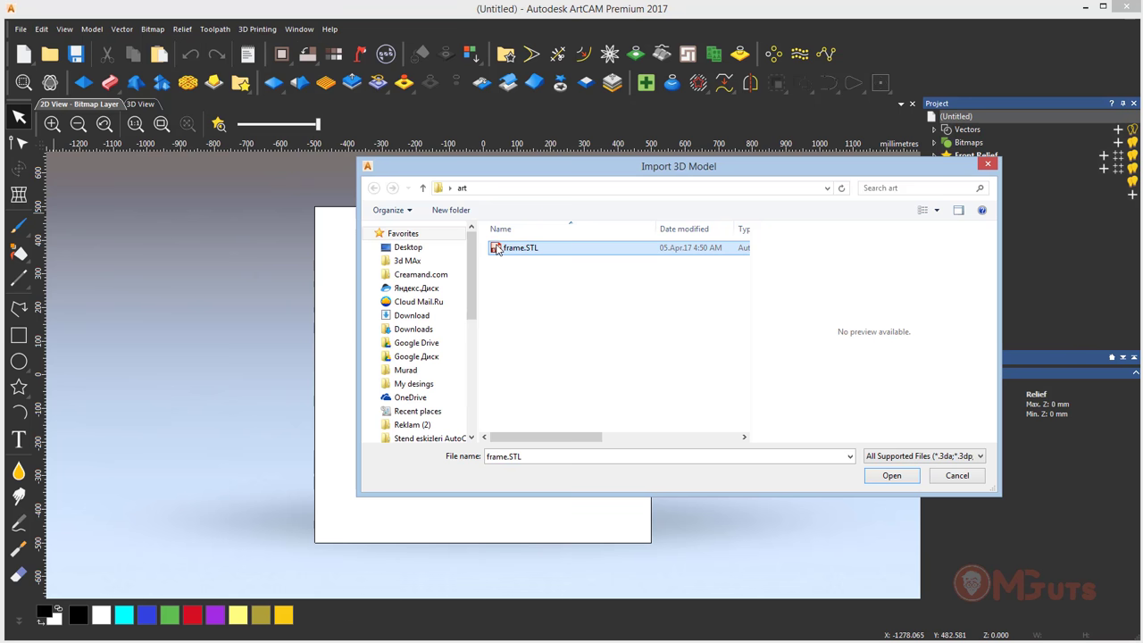
left_click(888, 476)
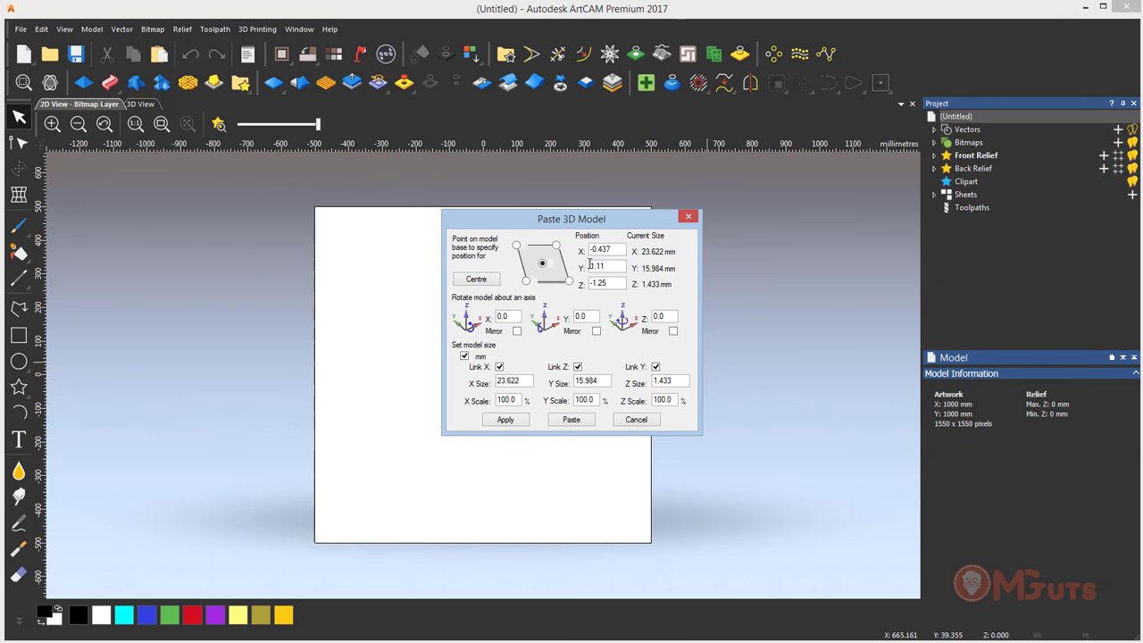
- Centre the model, set its X size to 150 mm, and paste it into the relief
left_click(471, 281)
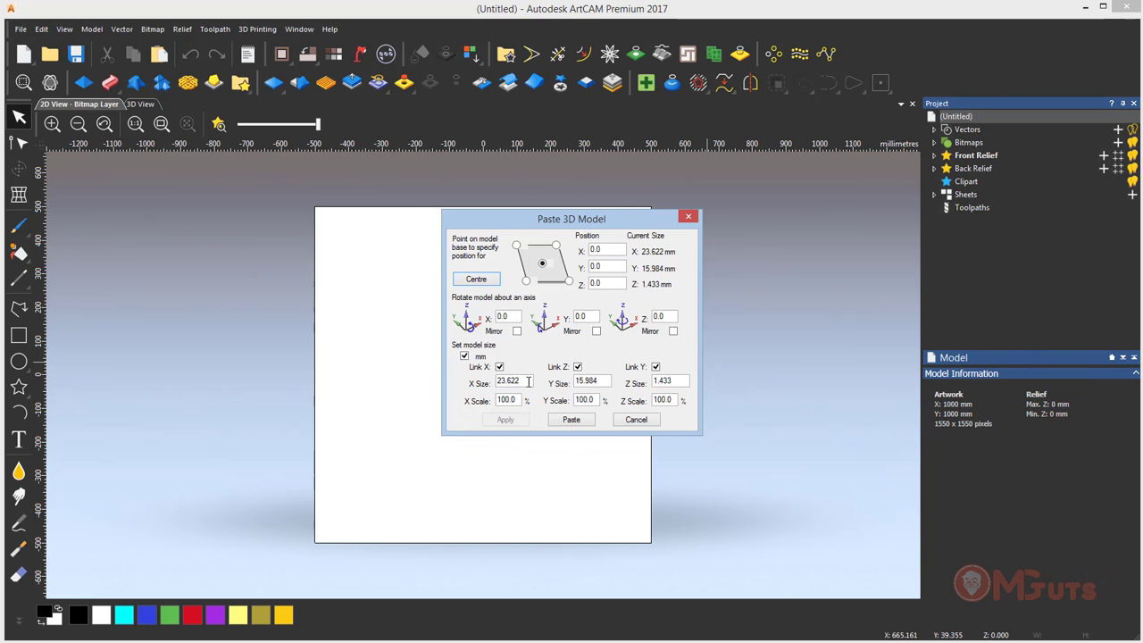
double_click(527, 381)
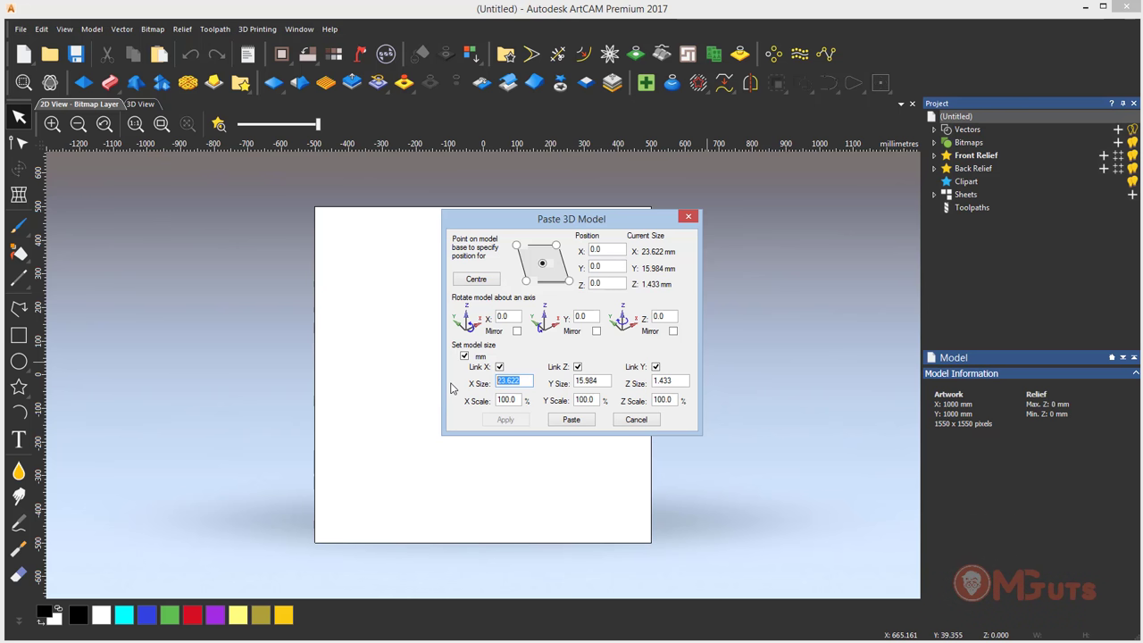
type("150")
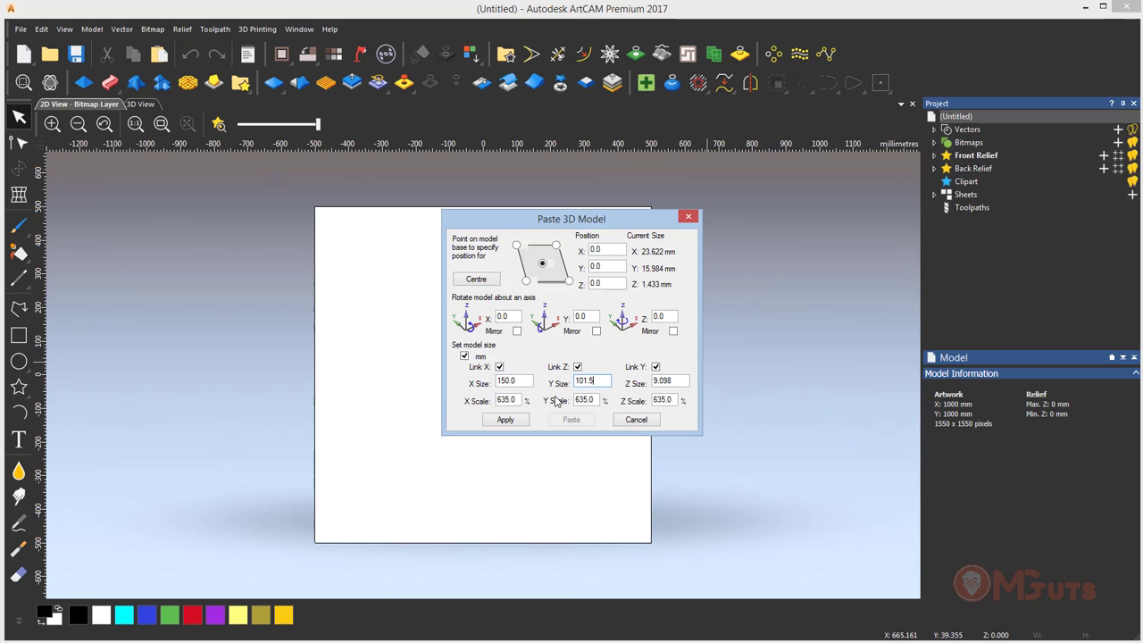
left_click(513, 421)
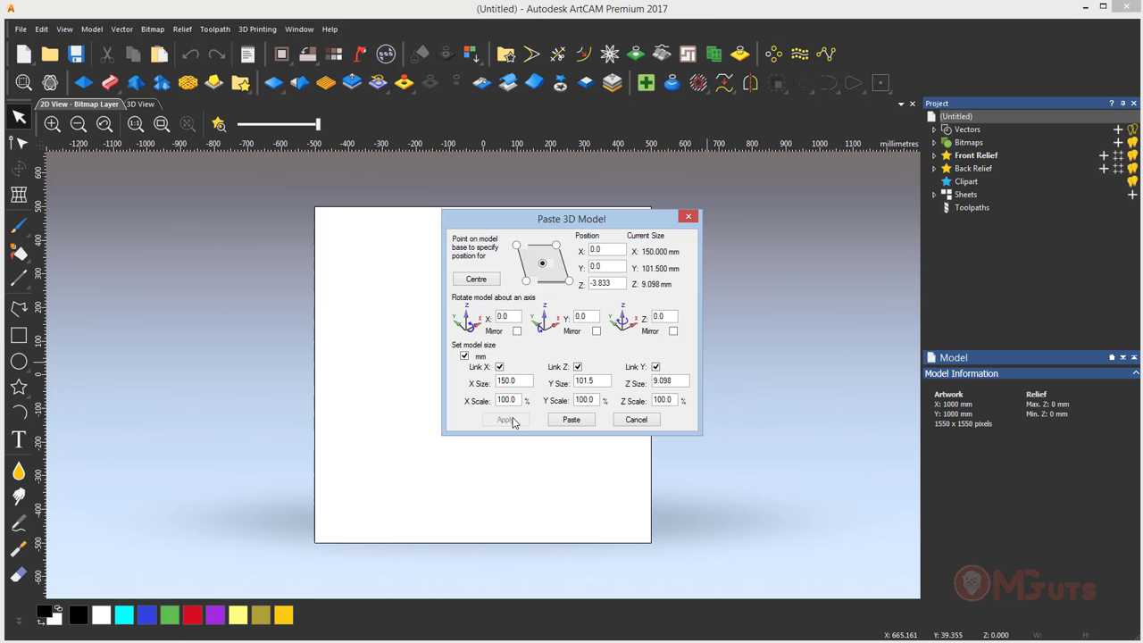
left_click(563, 421)
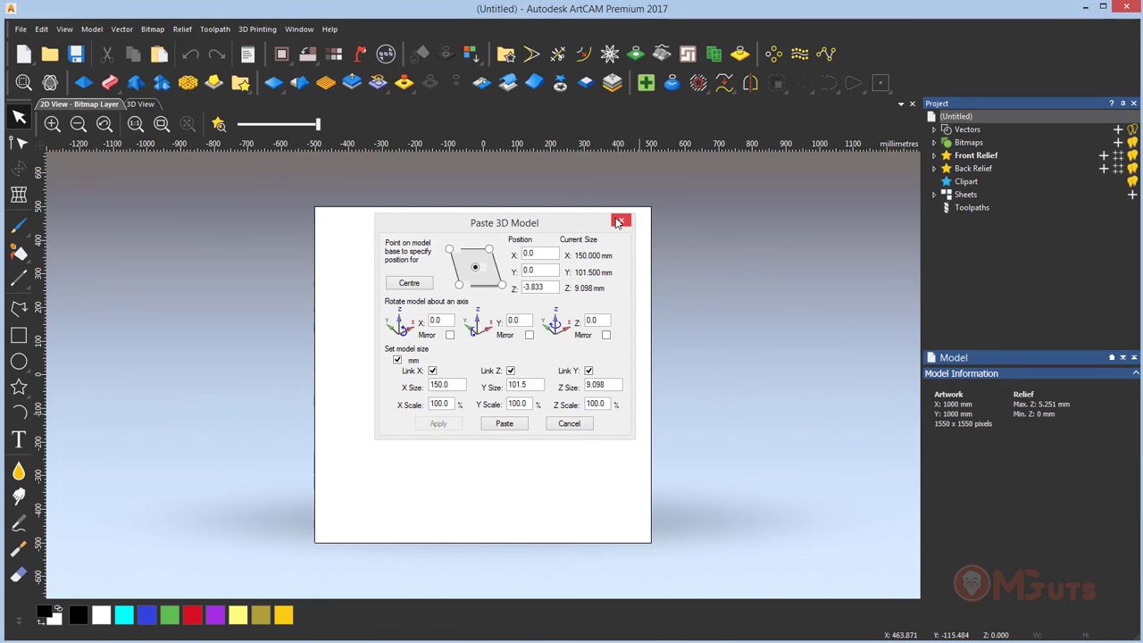
- Close the Paste 3D Model dialog and inspect the raised frame relief in 3D View
left_click(618, 223)
key("F3")
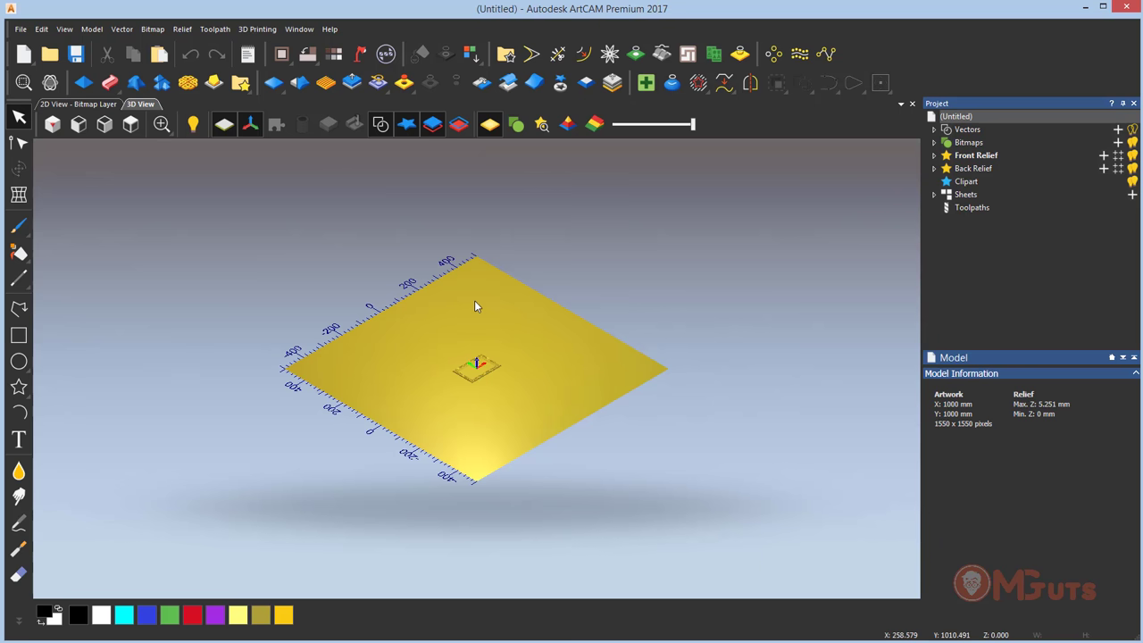
left_click_drag(475, 306, 460, 366)
scroll(460, 365, "up", 5)
left_click_drag(539, 379, 580, 402)
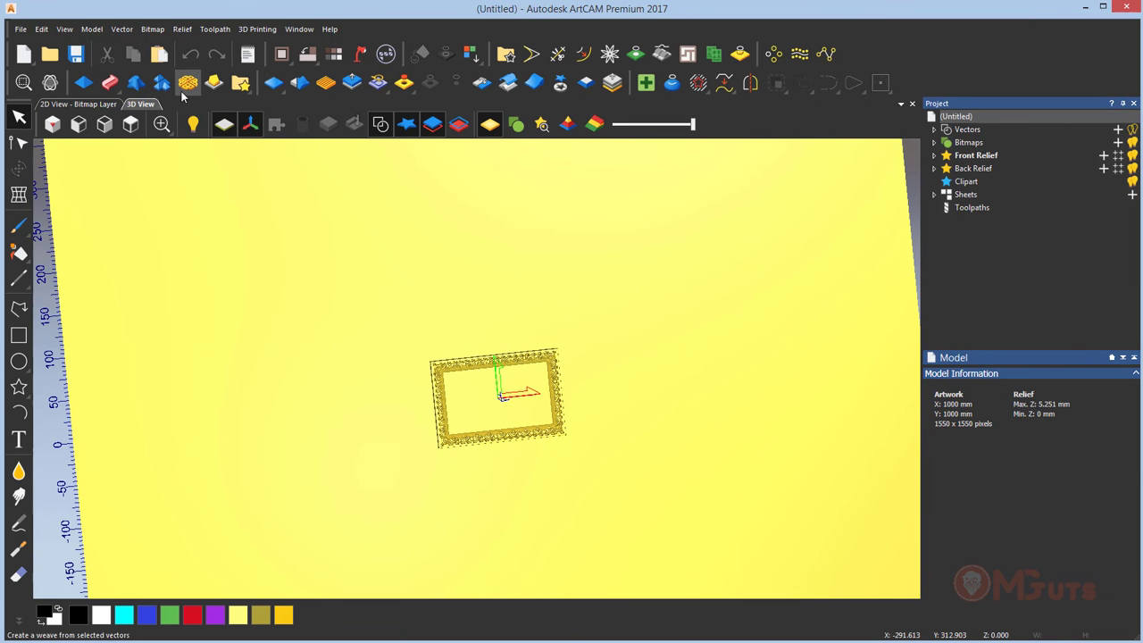
left_click(130, 123)
scroll(525, 378, "up", 3)
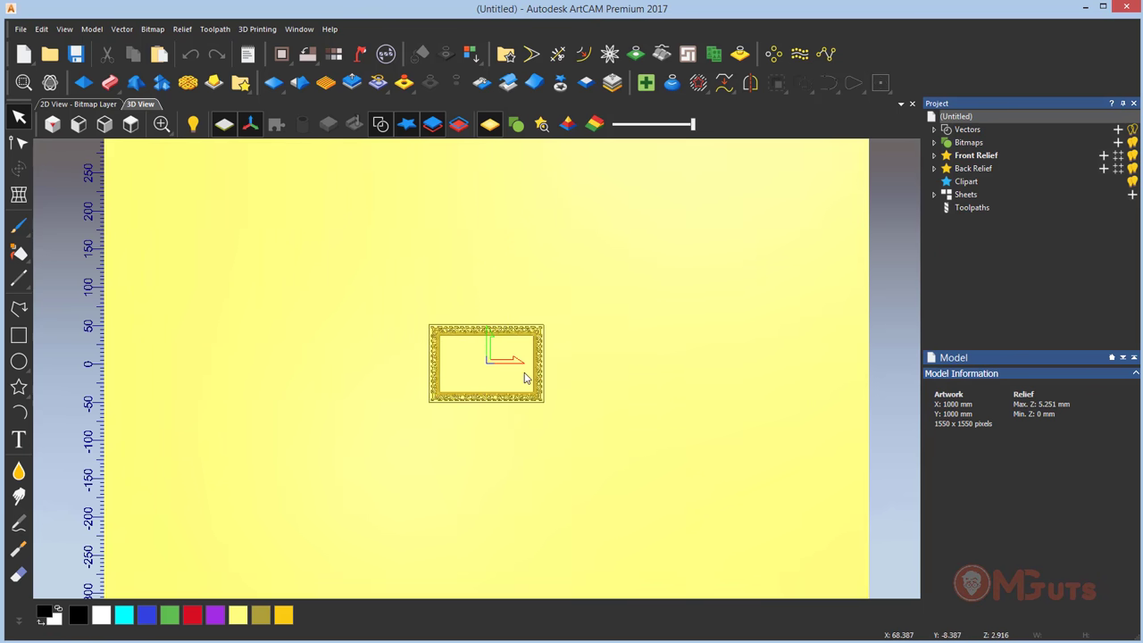
scroll(525, 379, "up", 2)
scroll(525, 378, "up", 1)
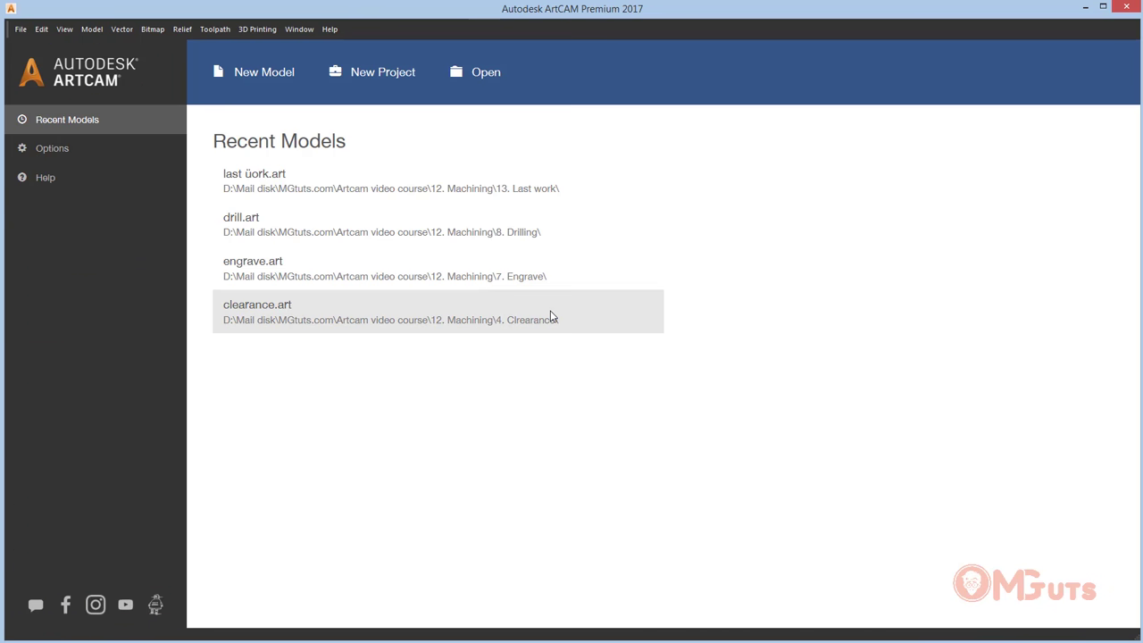
- Create a new project and import frame.STL into its Assembly
left_click(372, 75)
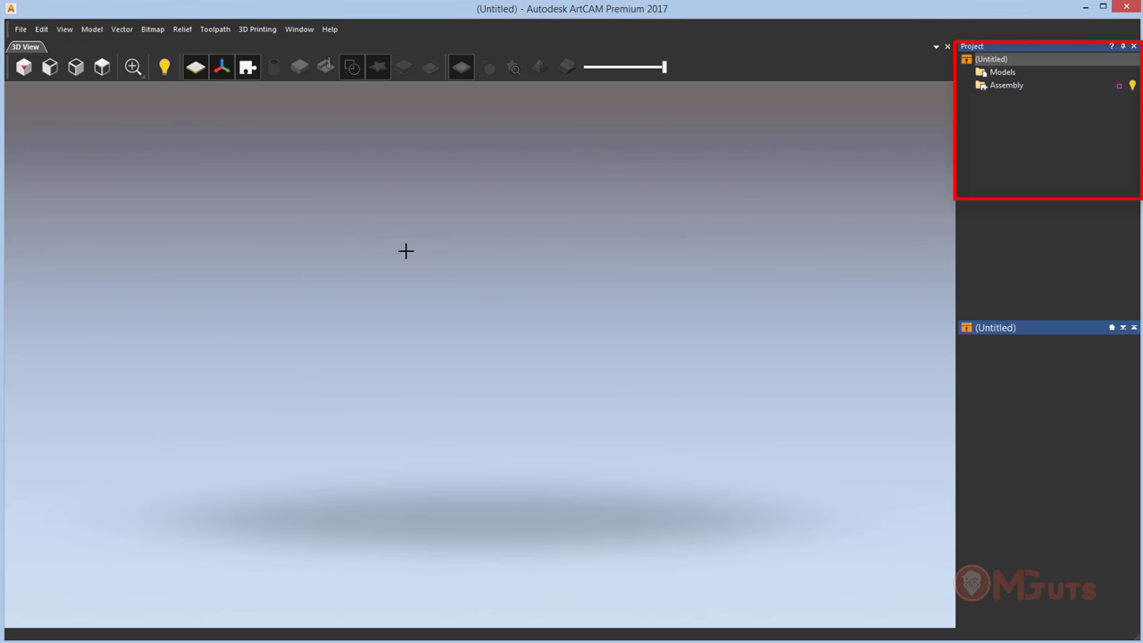
right_click(1016, 85)
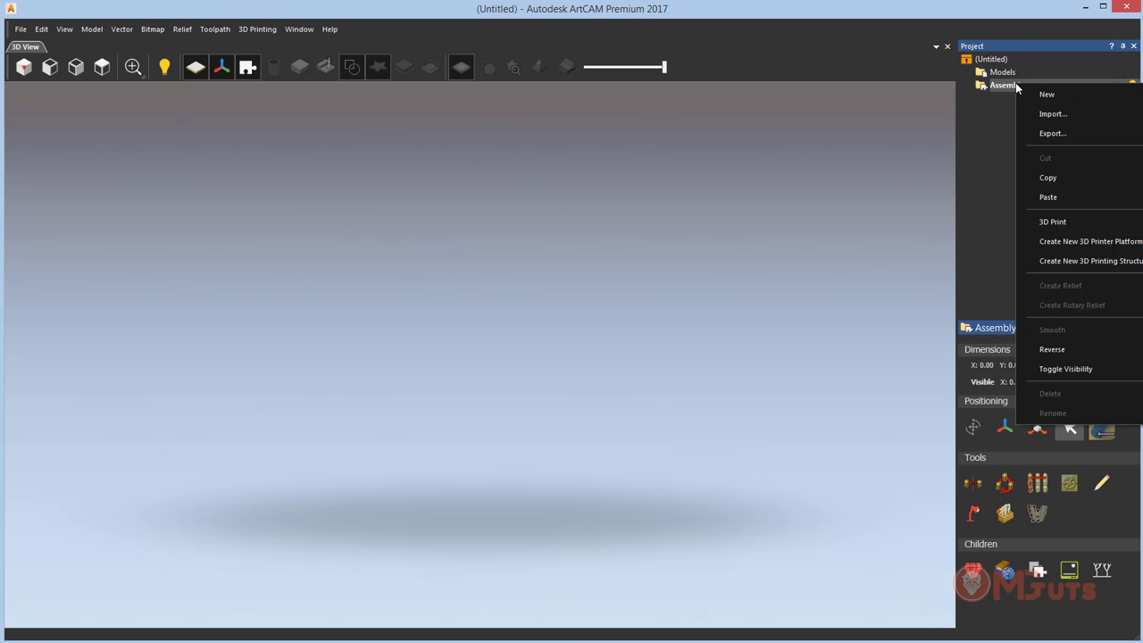
left_click(1048, 114)
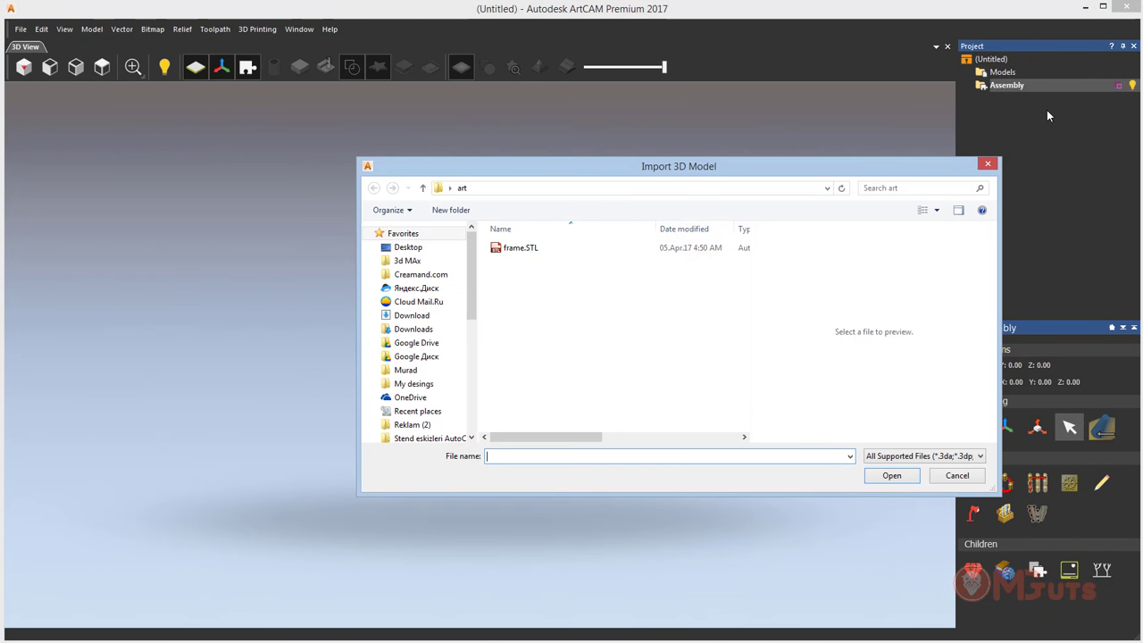
left_click(521, 247)
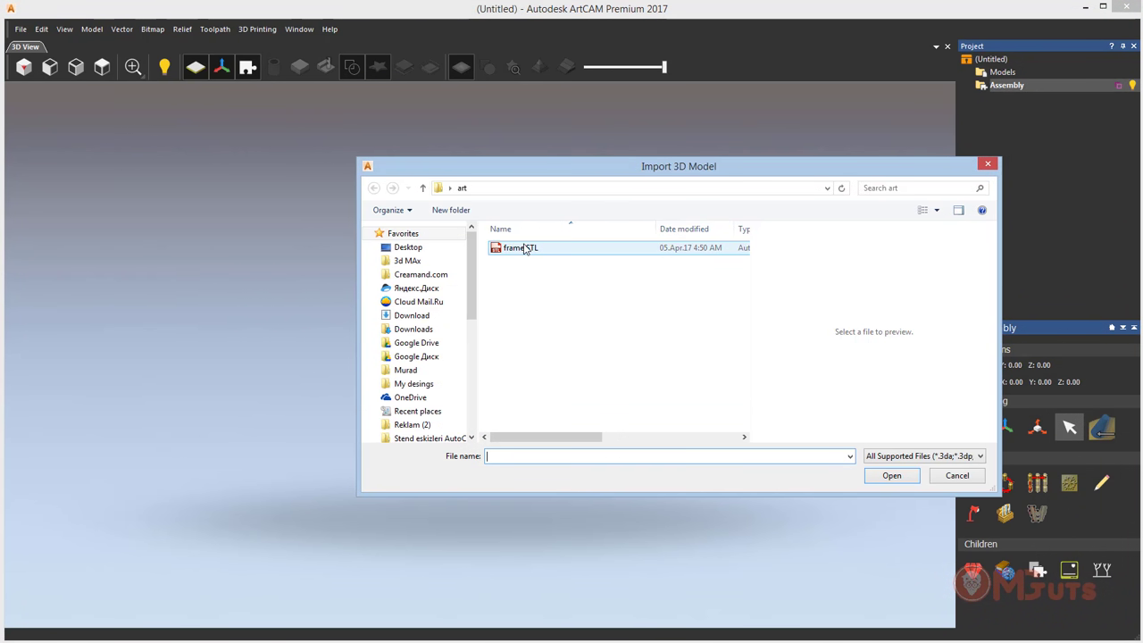
left_click(889, 476)
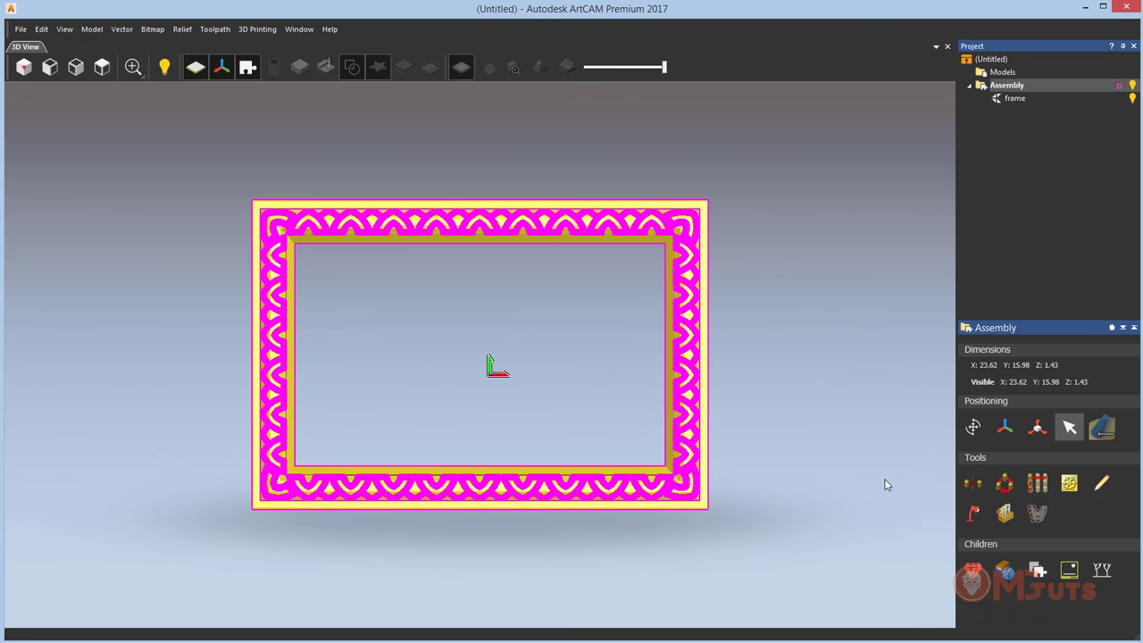
- Scale the frame component to 150% in all directions, then deselect it
left_click_drag(324, 413, 784, 274)
left_click(697, 336)
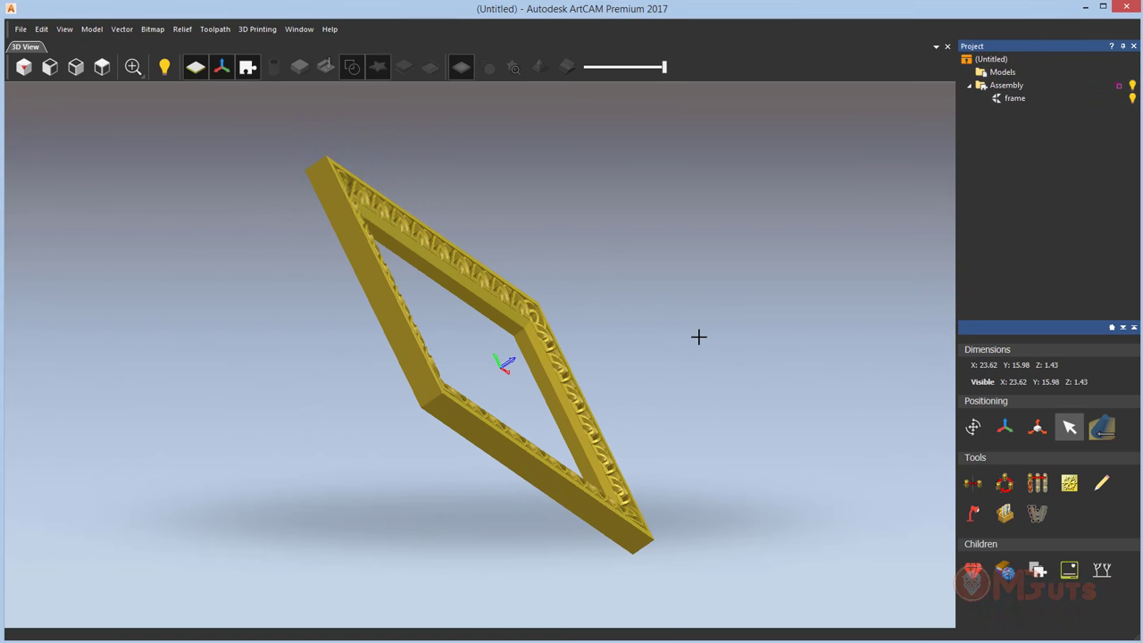
left_click_drag(545, 375, 877, 465)
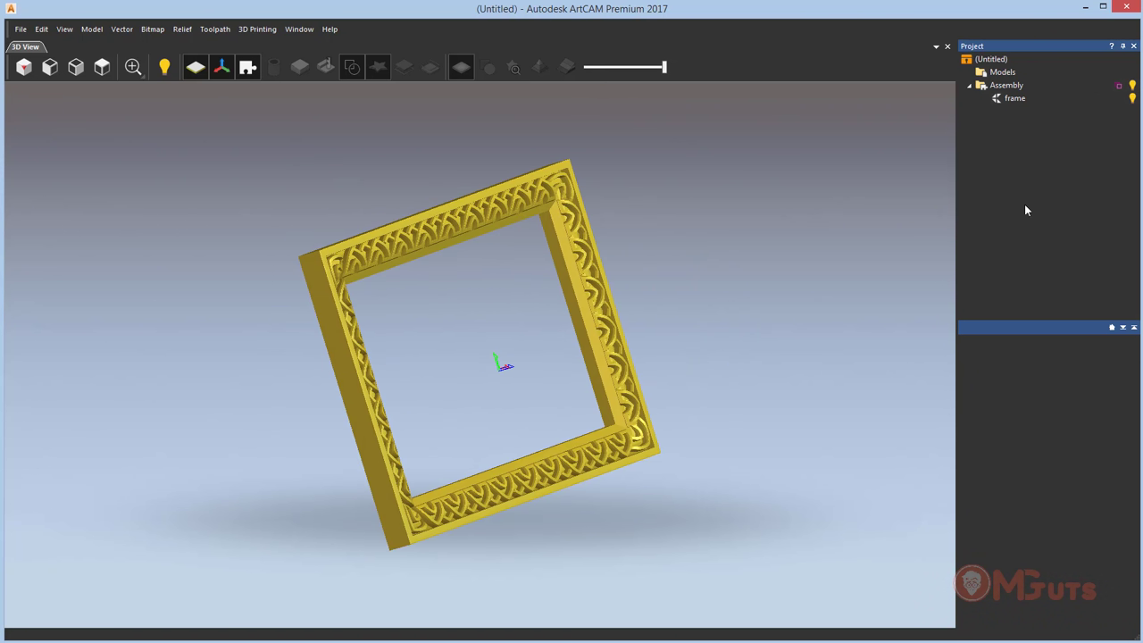
left_click(1009, 98)
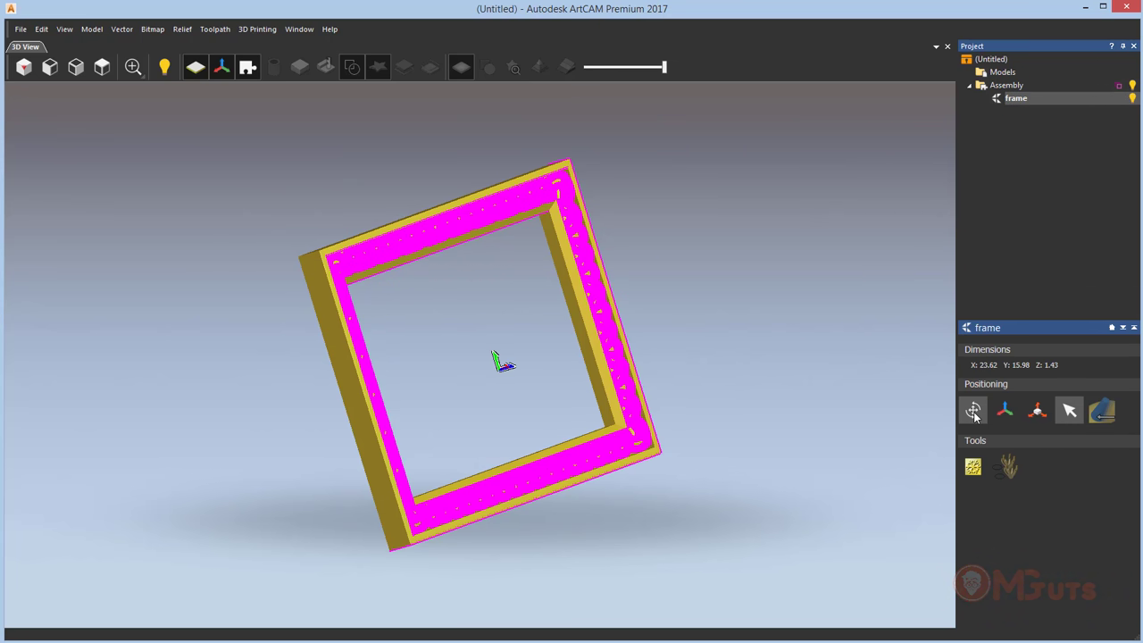
left_click(974, 411)
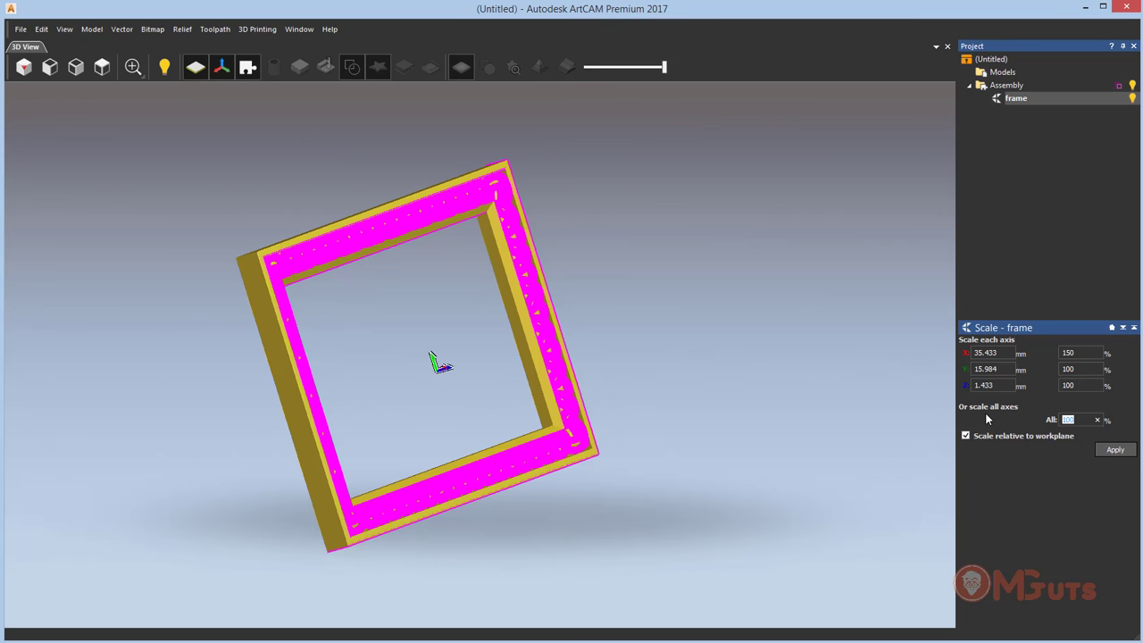
type("150")
left_click(1115, 449)
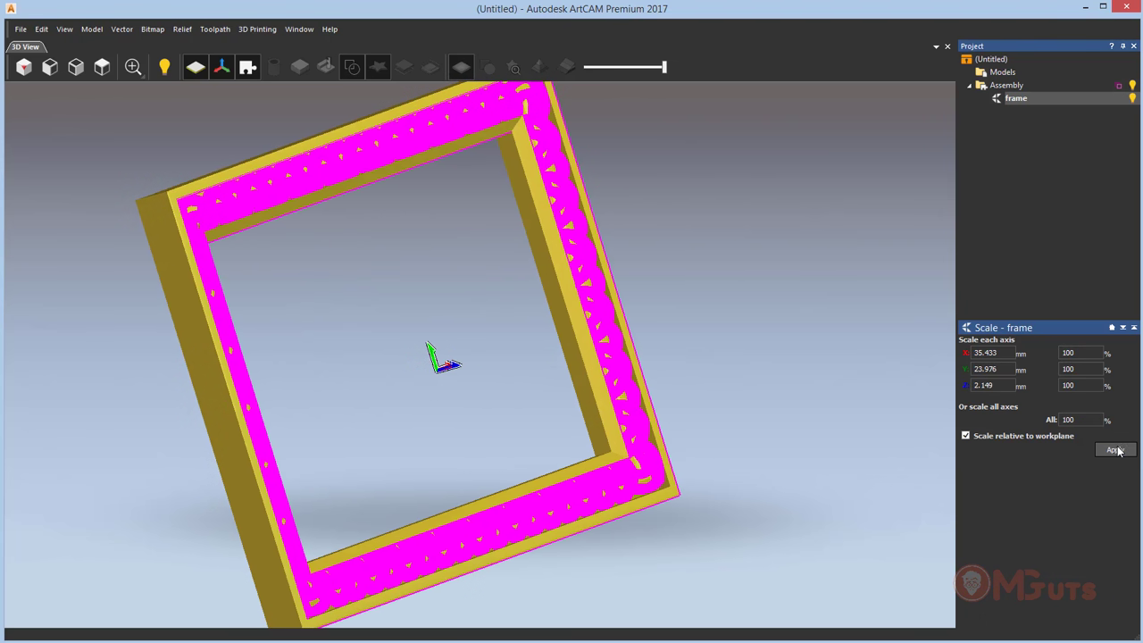
left_click(504, 302)
scroll(505, 302, "down", 1)
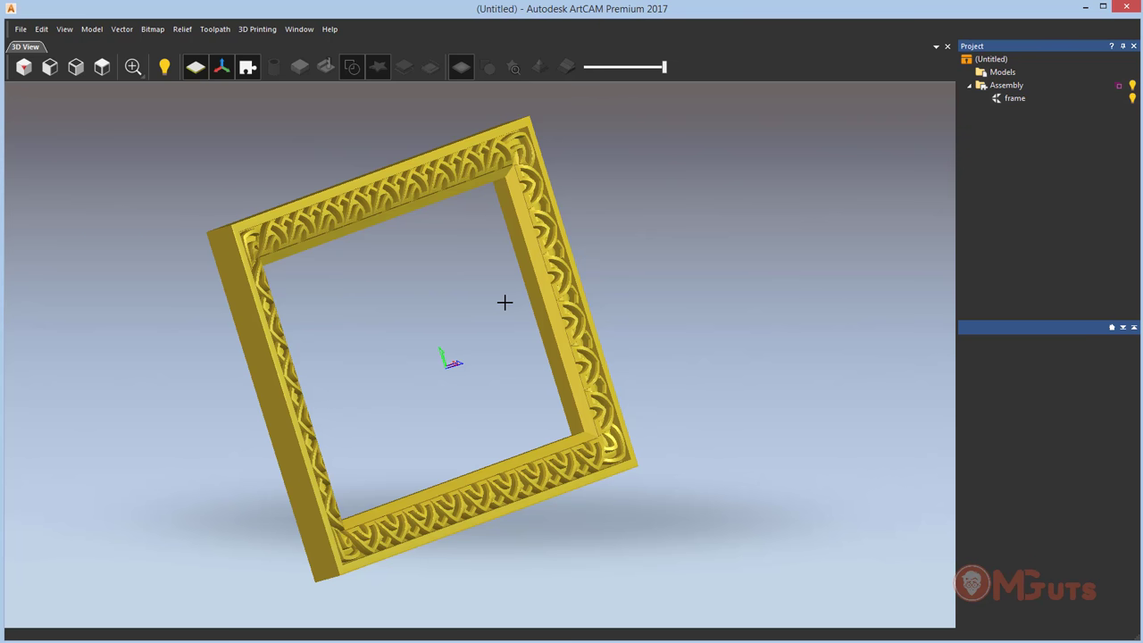
- Start the Emboss Relief Wizard on the frame, keeping the view direction with slight perspective
left_click(505, 302)
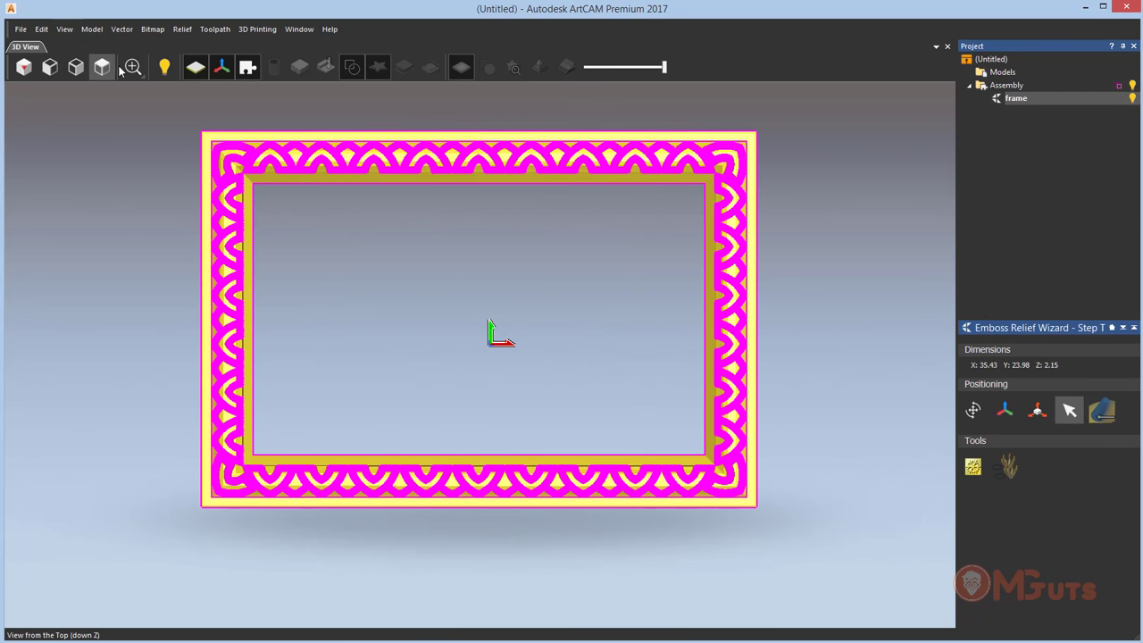
left_click(974, 466)
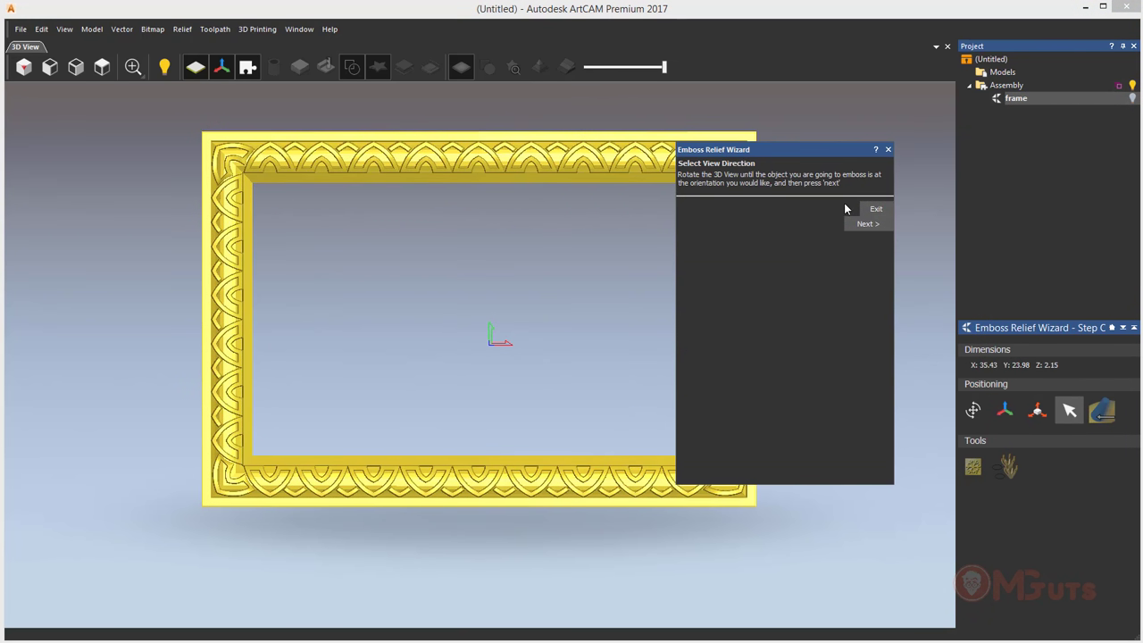
left_click(867, 223)
left_click_drag(801, 179, 686, 190)
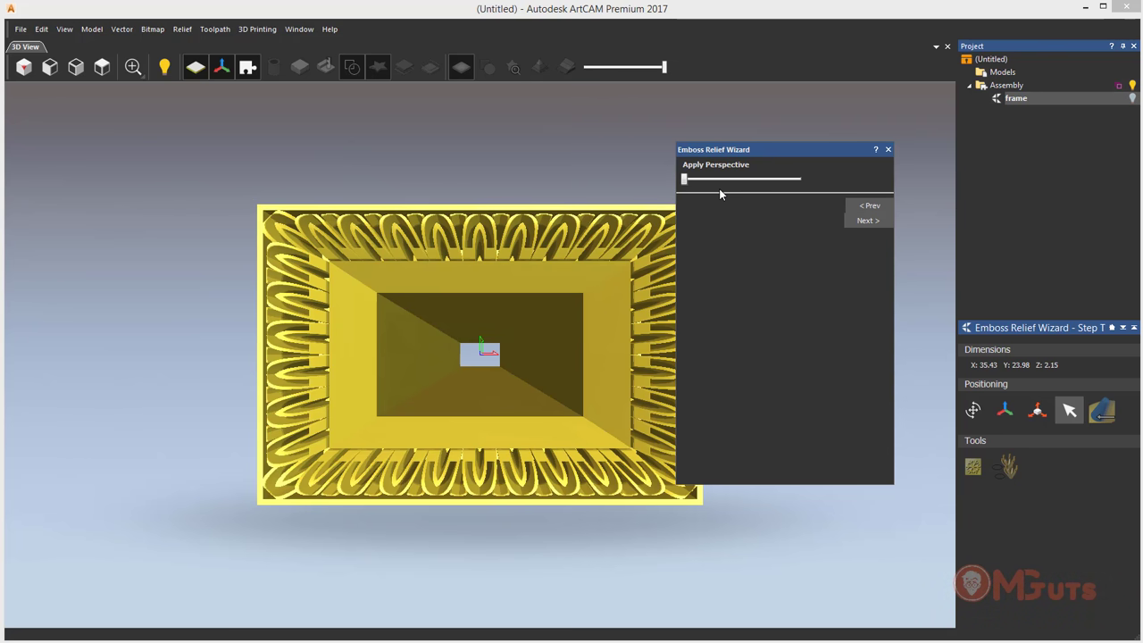
left_click(718, 179)
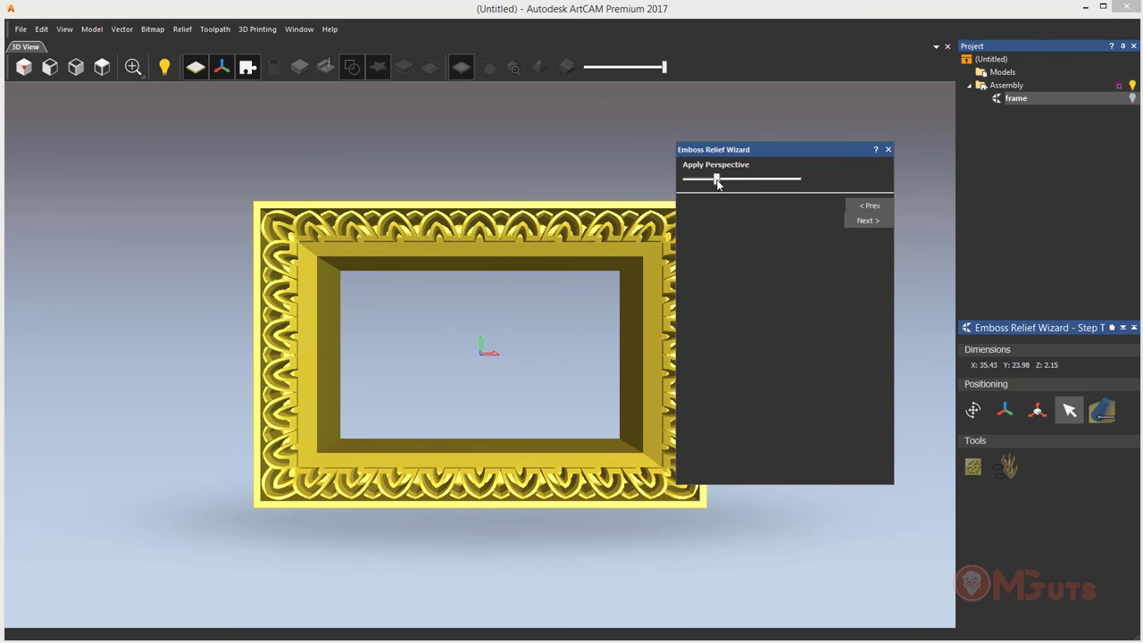
left_click(857, 219)
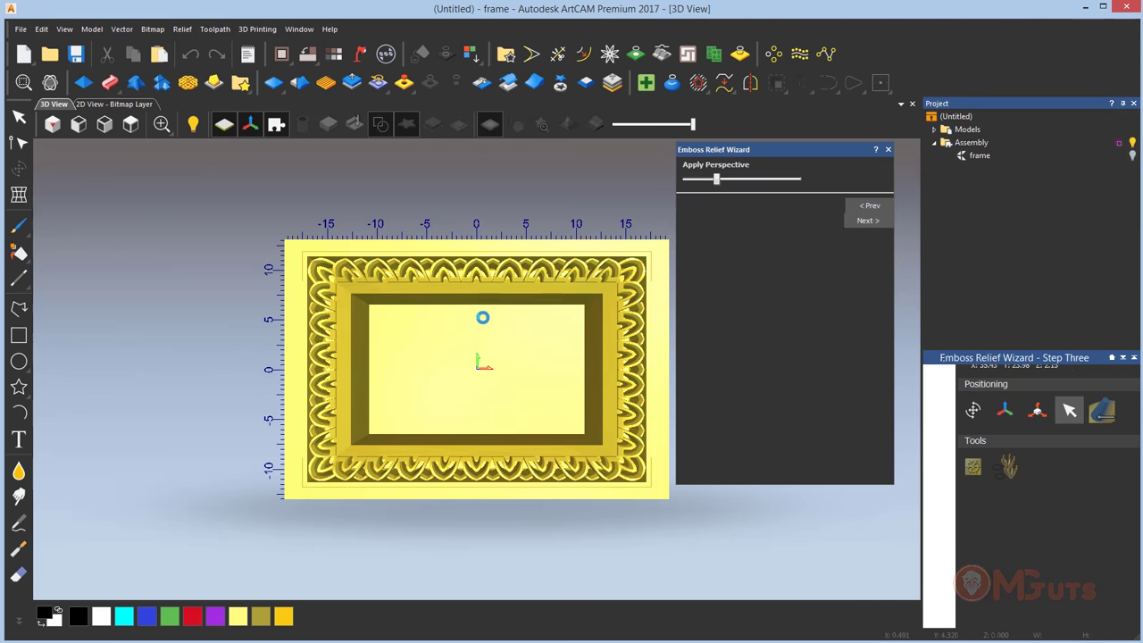
- Inspect the embossed frame in 3D and exit the emboss wizard
scroll(474, 331, "up", 4)
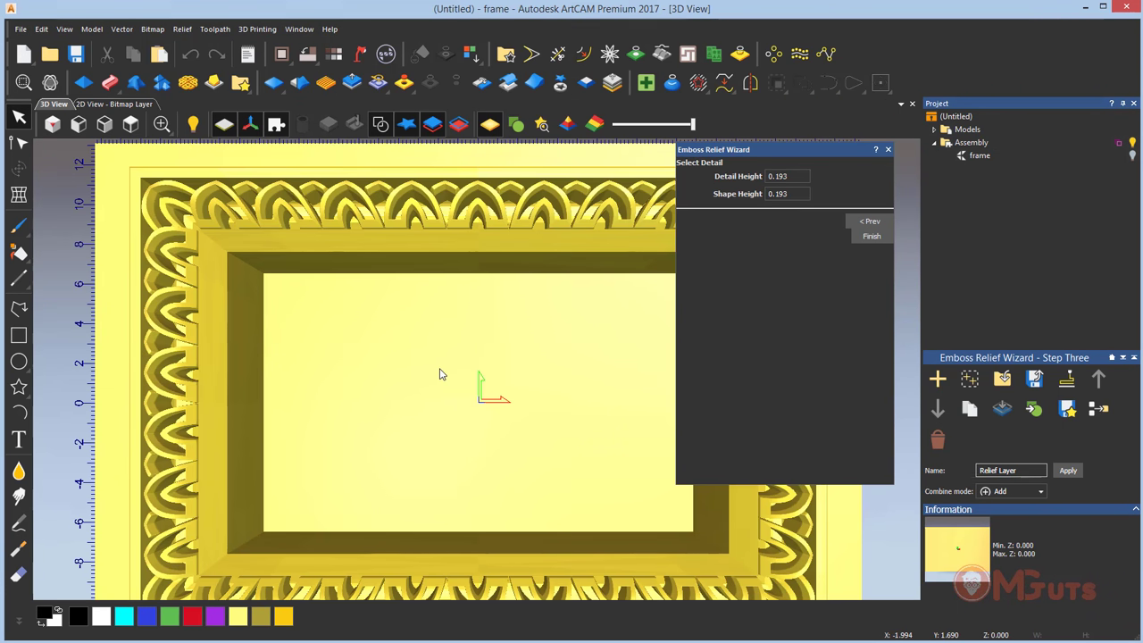
scroll(439, 375, "down", 3)
left_click_drag(434, 388, 554, 277)
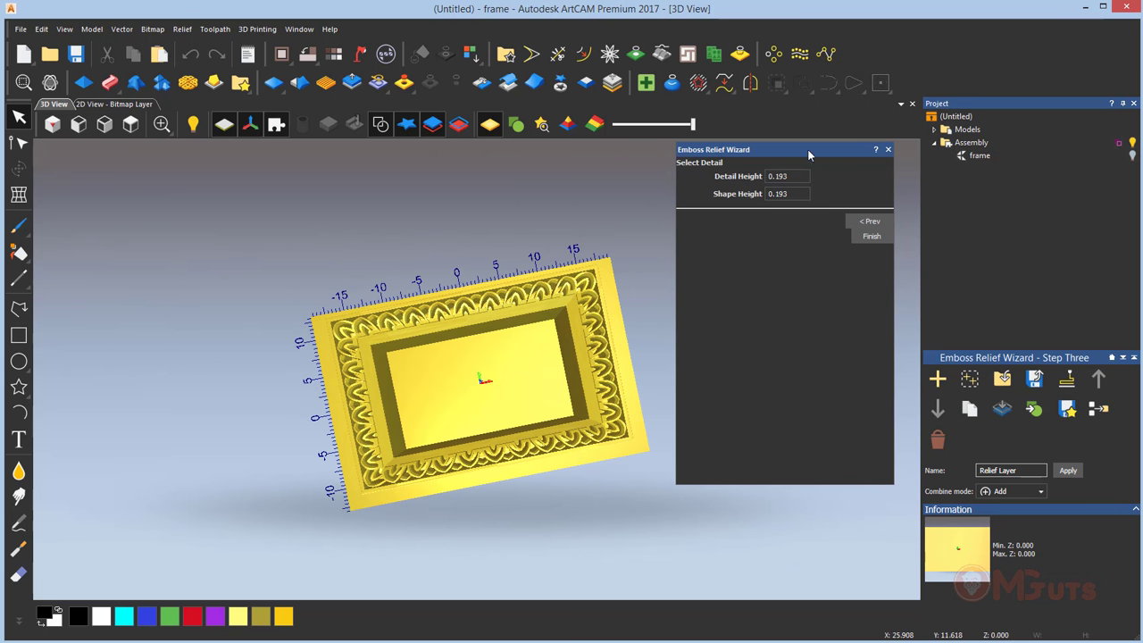
left_click(889, 149)
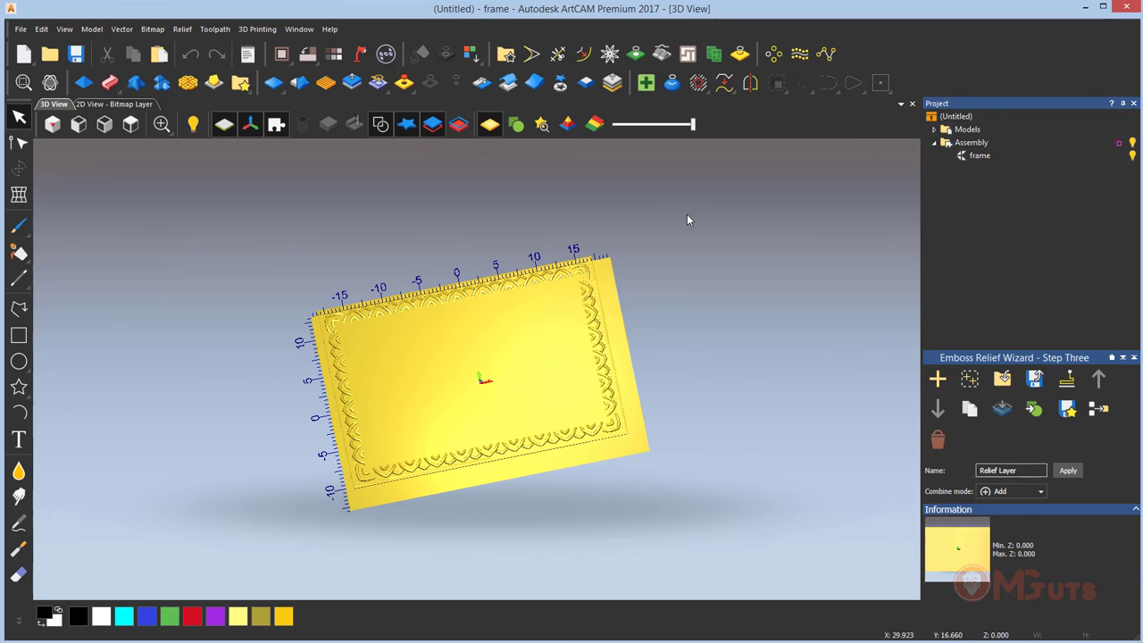
- Expand the Front Relief, then add a new 1000 × 1000 mm model
left_click(935, 132)
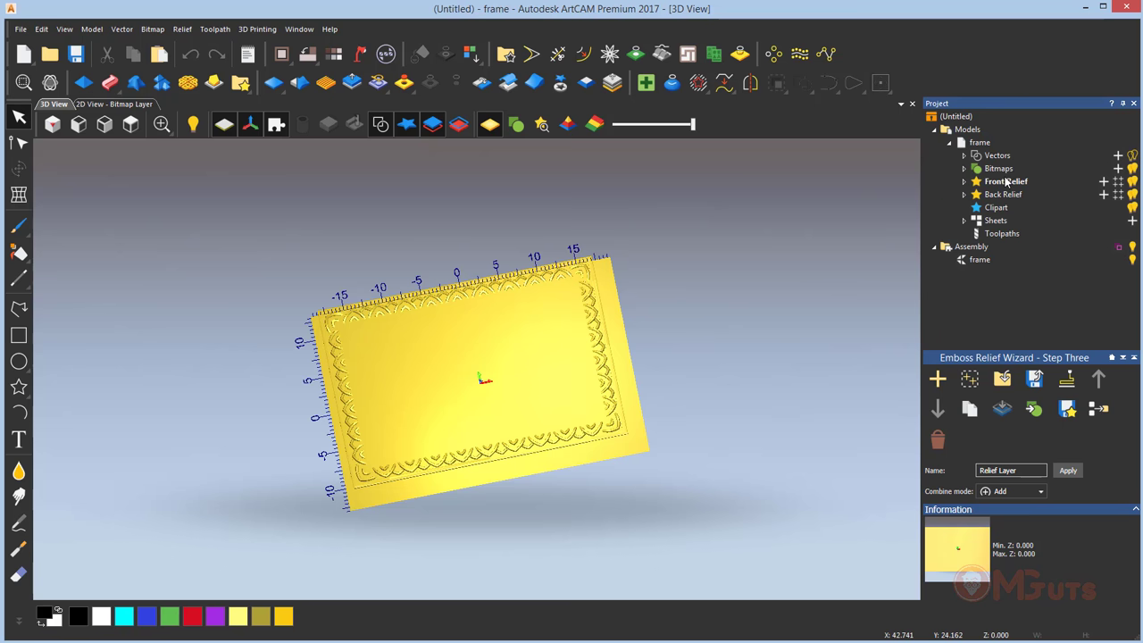
left_click(964, 182)
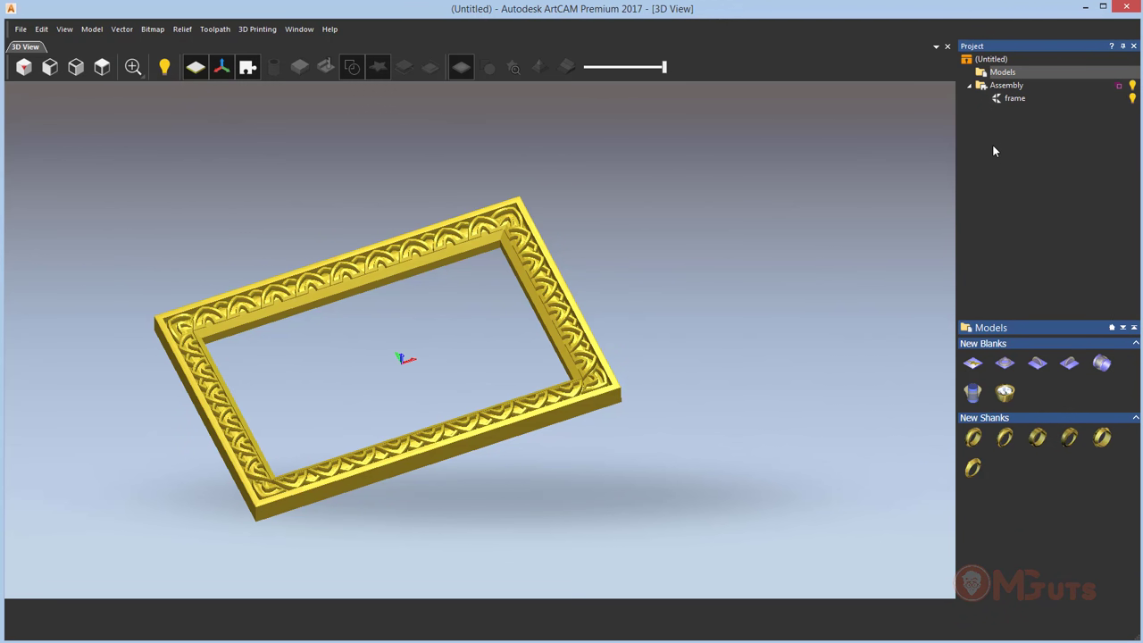
right_click(1001, 73)
mouse_move(1024, 82)
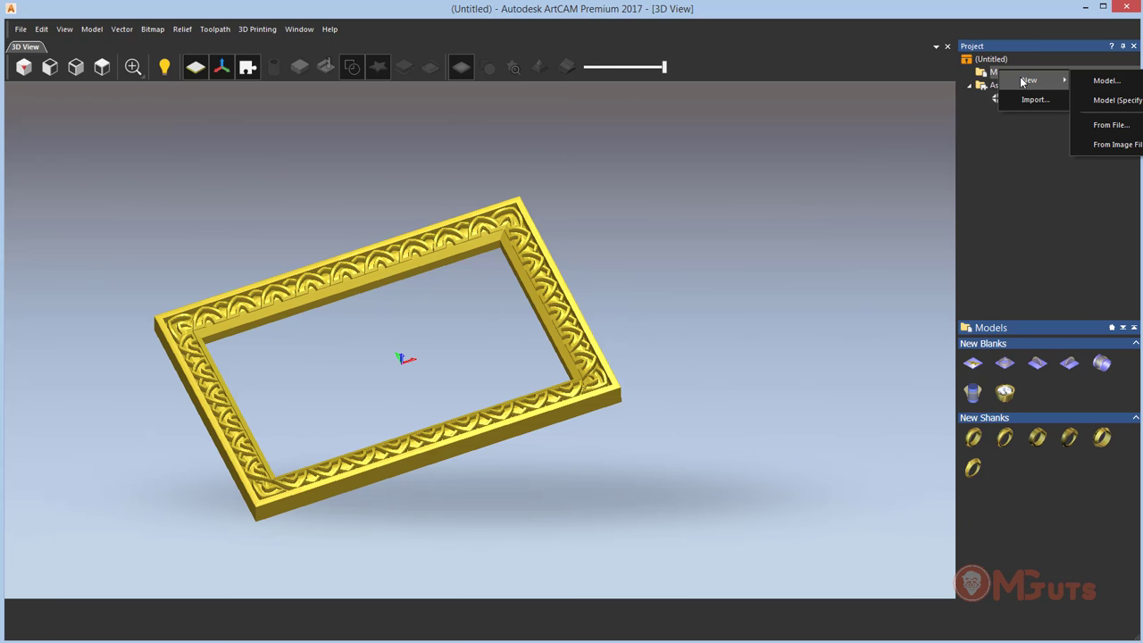
left_click(1106, 80)
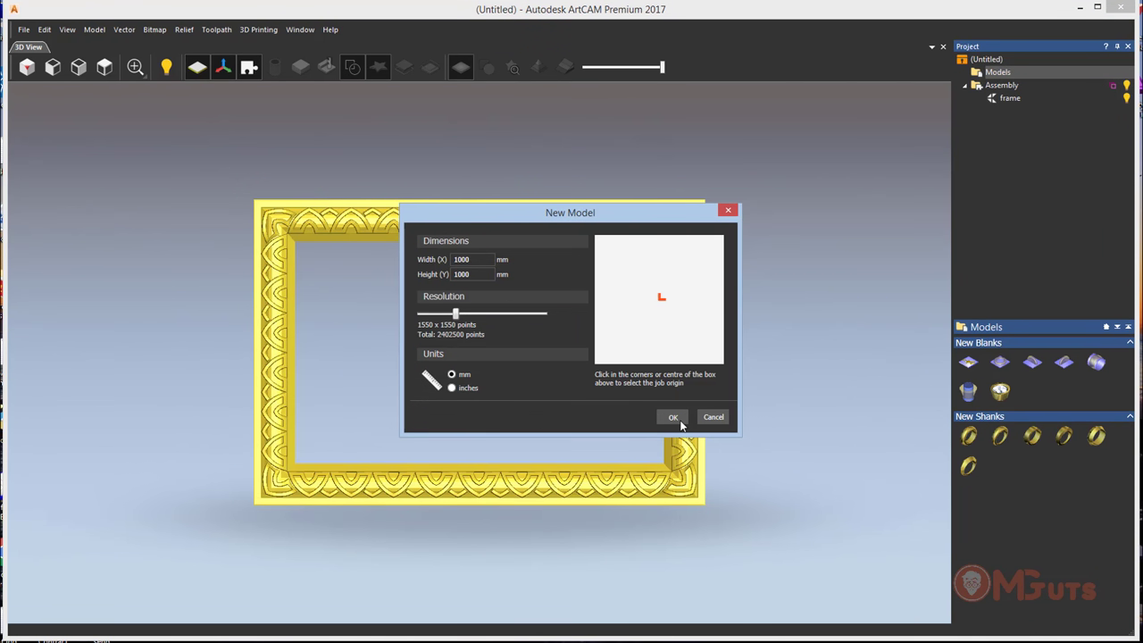
left_click(681, 423)
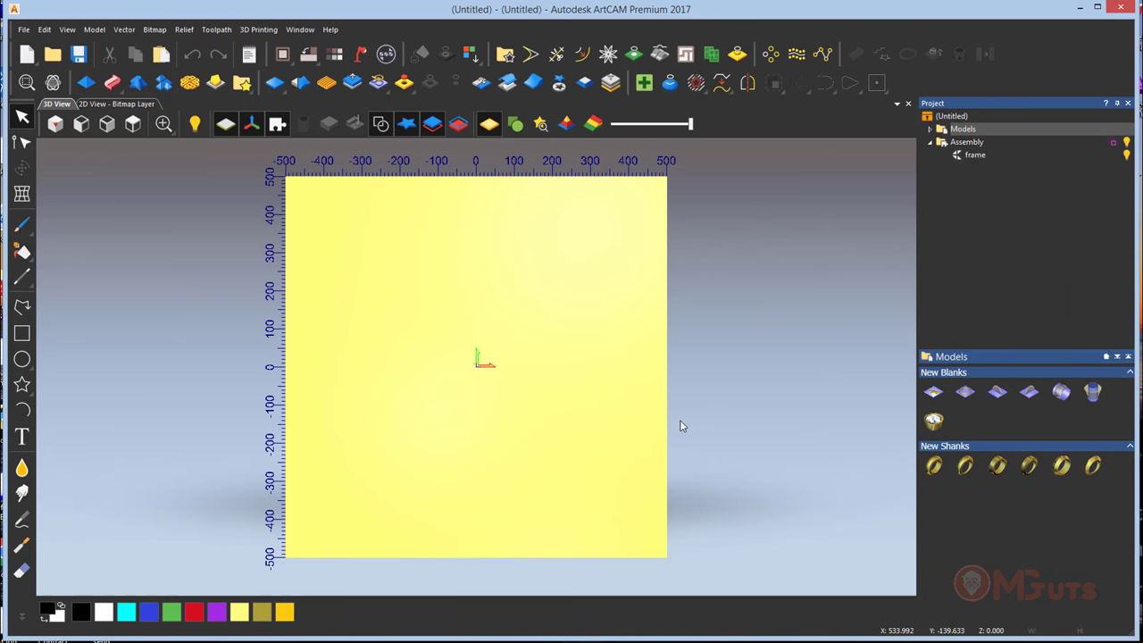
- Select the frame mesh and expand the new model's Front Relief layers
left_click(973, 155)
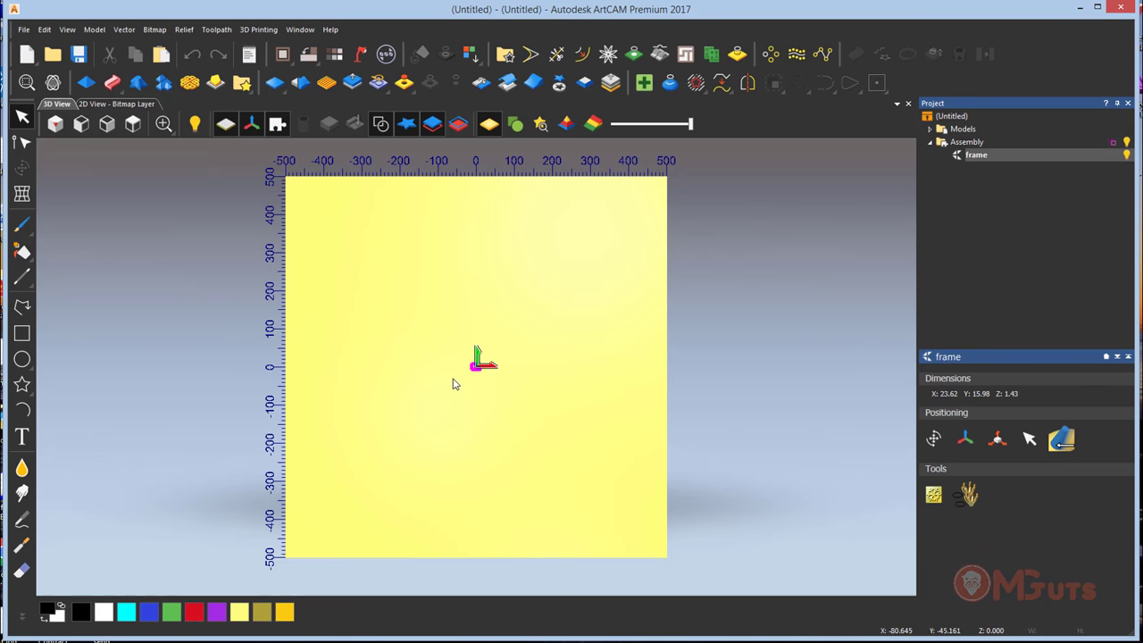
scroll(479, 378, "up", 5)
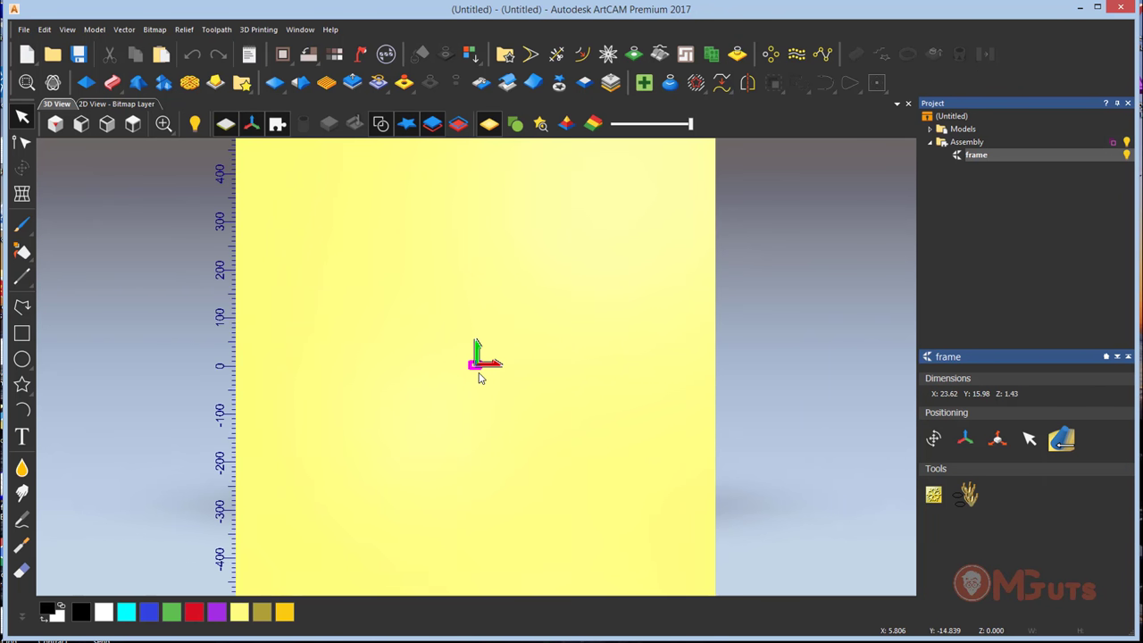
scroll(487, 389, "up", 4)
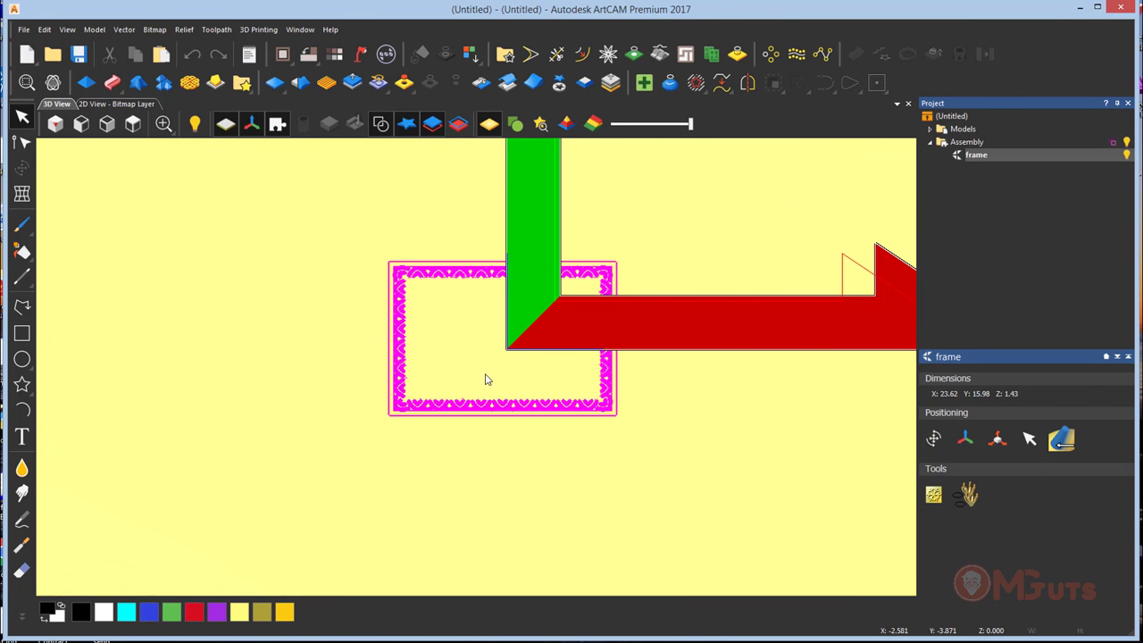
scroll(449, 286, "up", 1)
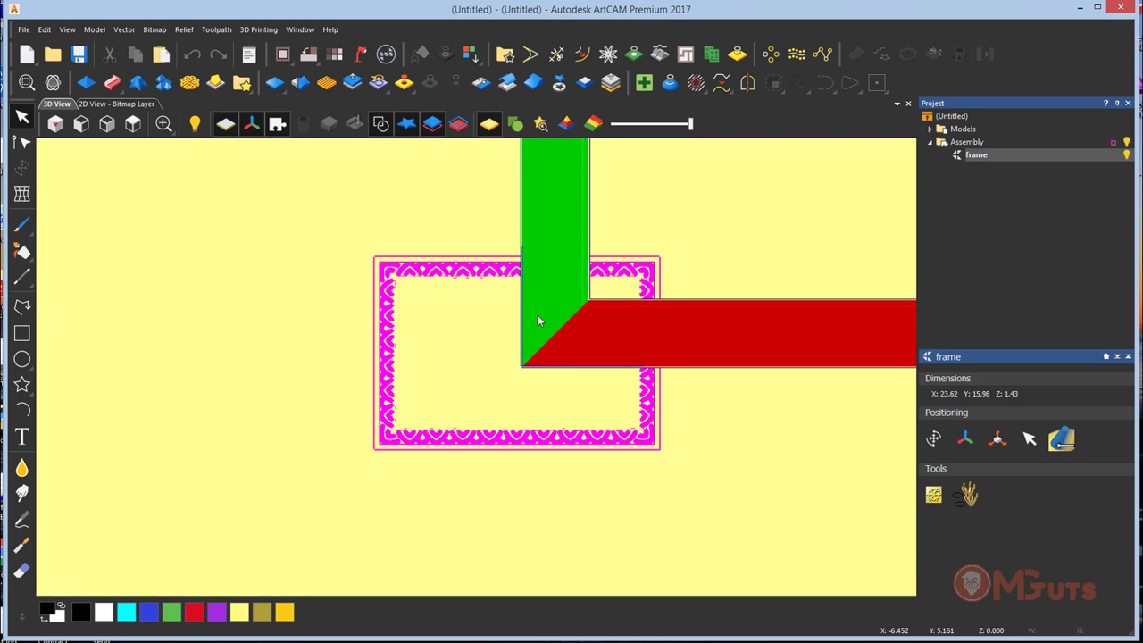
left_click(930, 130)
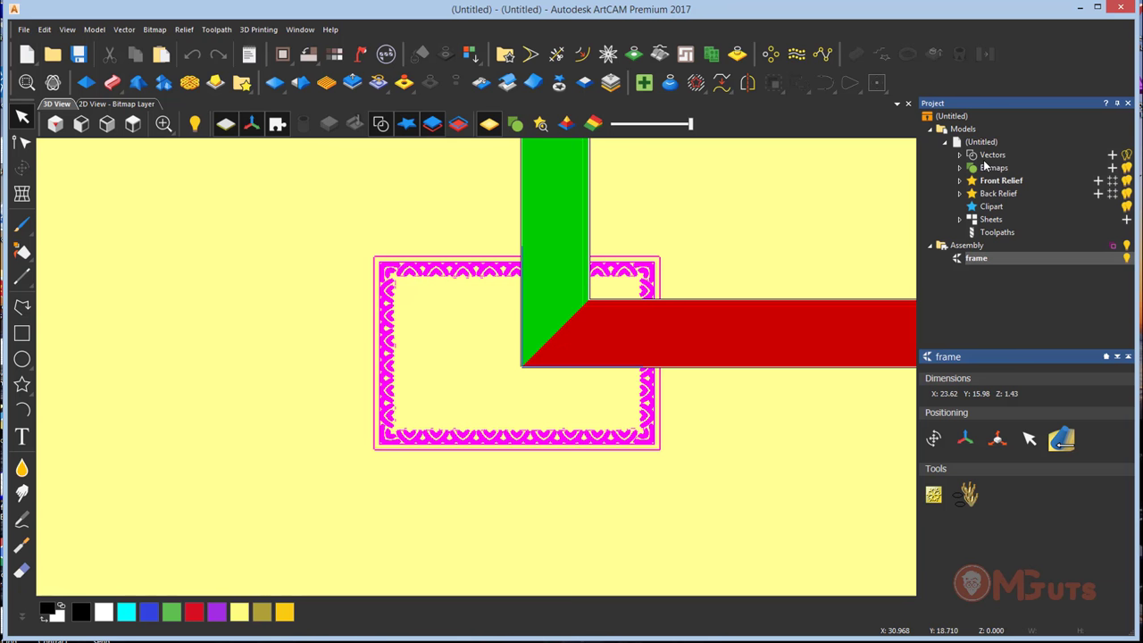
left_click(962, 180)
- Toggle visibility of the Front Relief and the frame mesh to check them
left_click(1128, 181)
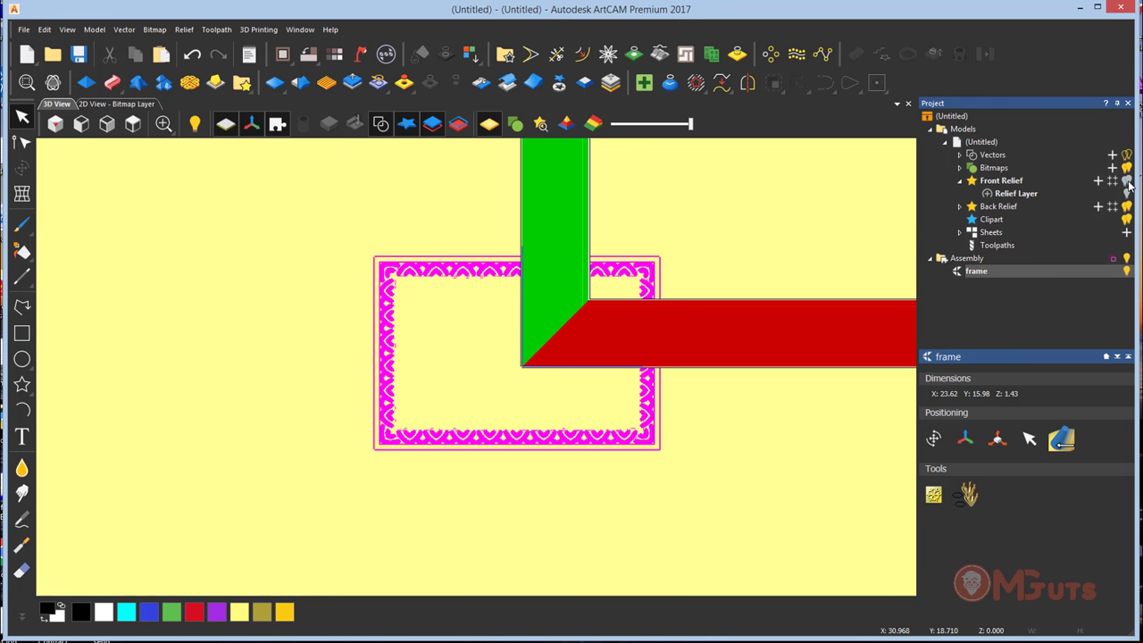
left_click(1127, 182)
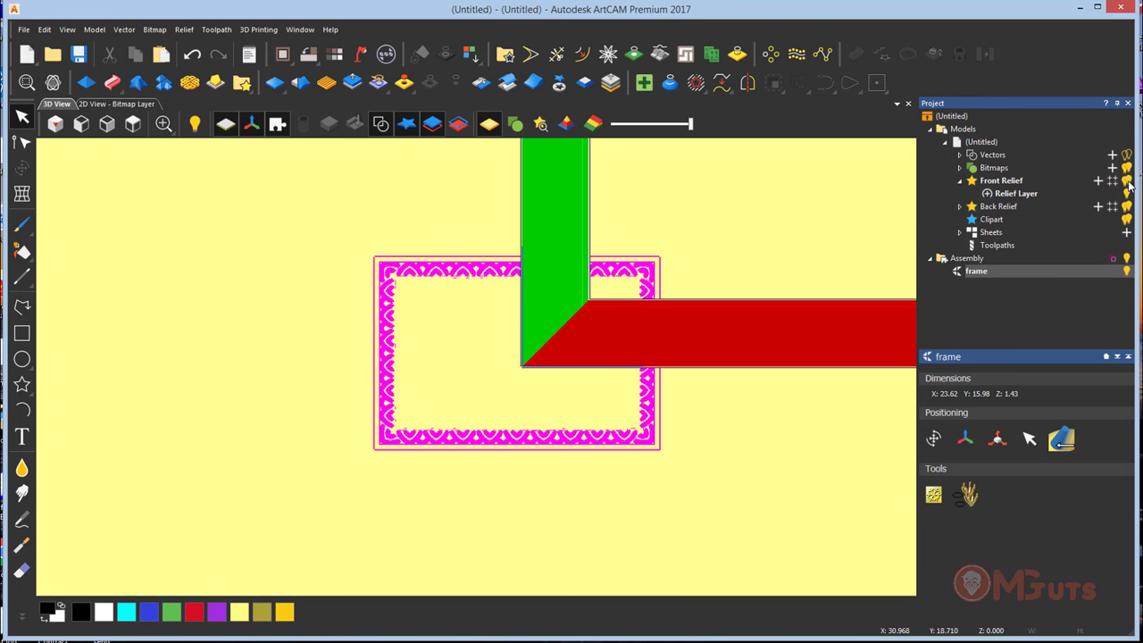
left_click(1128, 272)
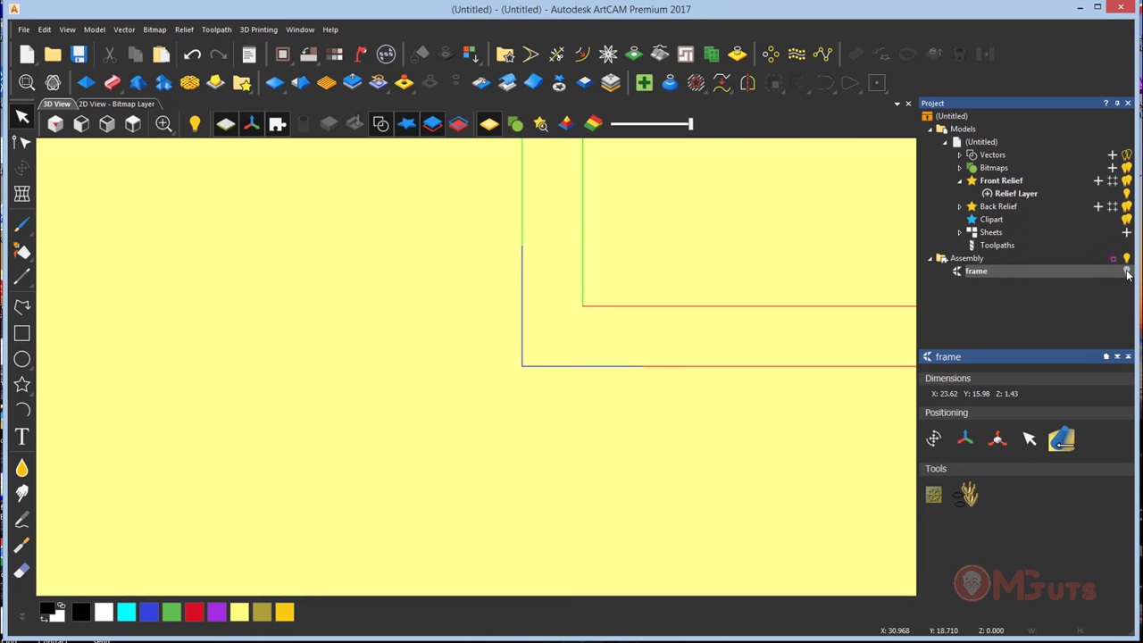
left_click(1128, 272)
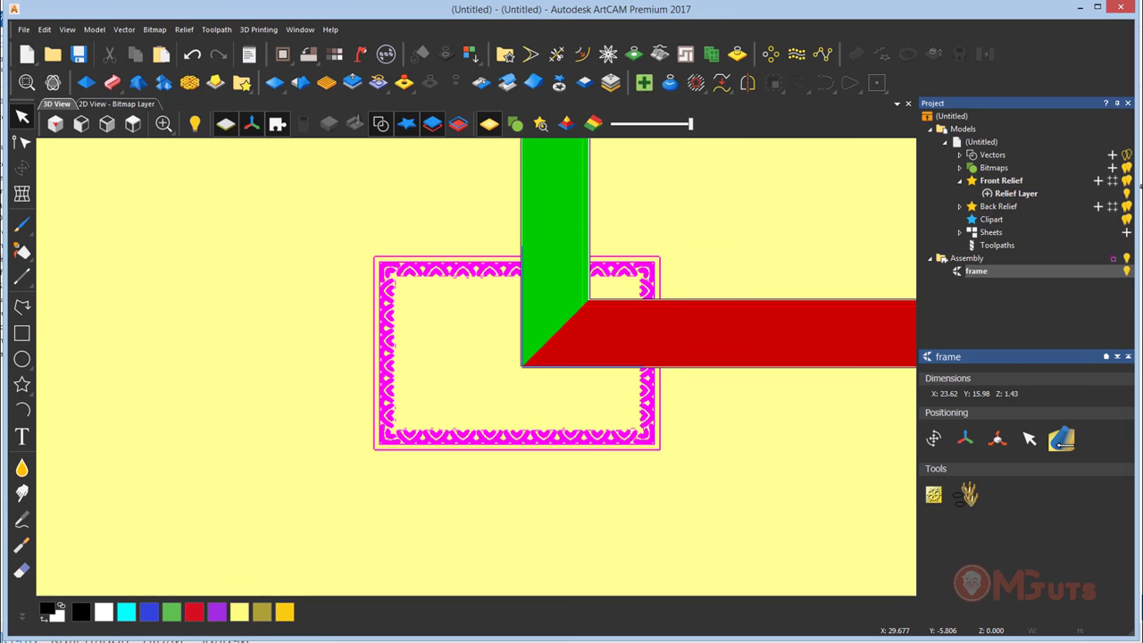
left_click(1127, 271)
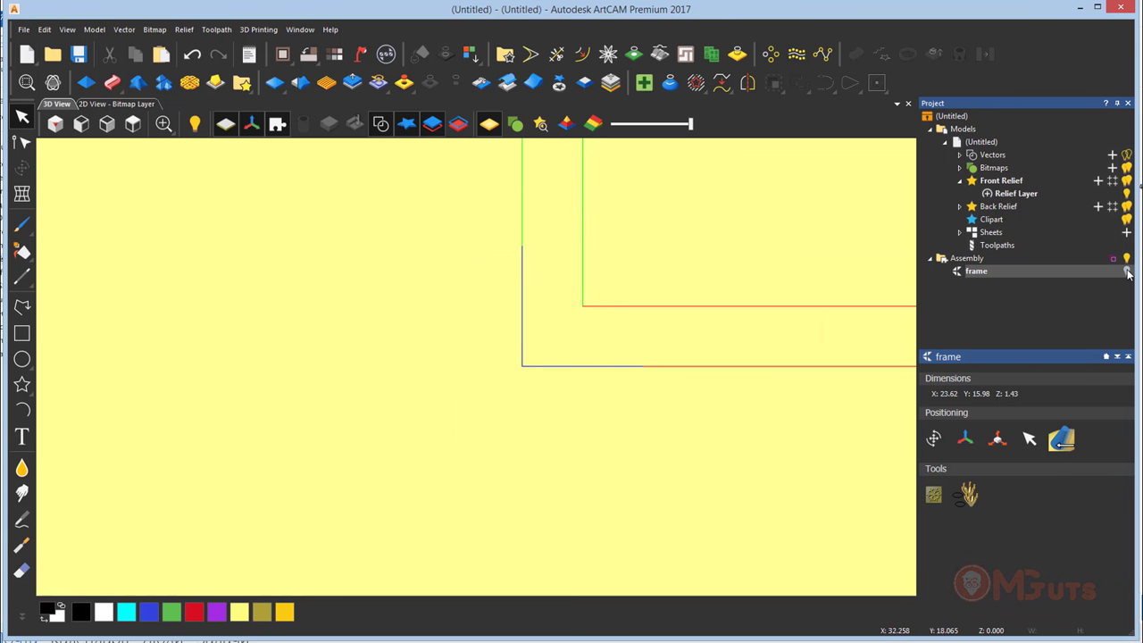
left_click(1127, 273)
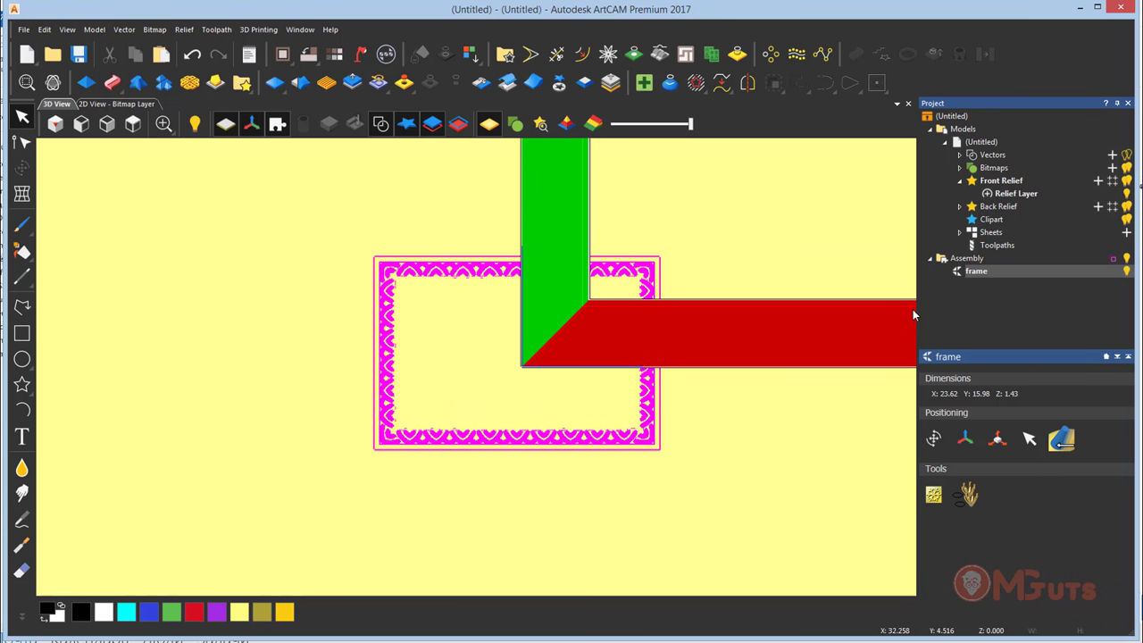
- Create a relief layer from the frame mesh and hide the mesh
right_click(1010, 270)
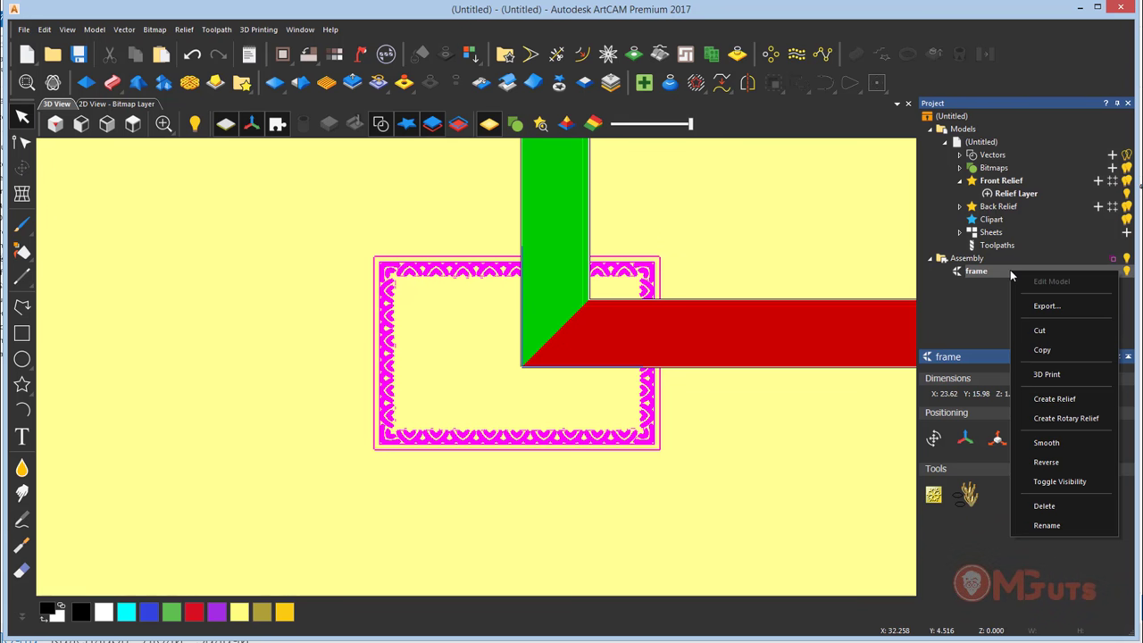
left_click(1055, 399)
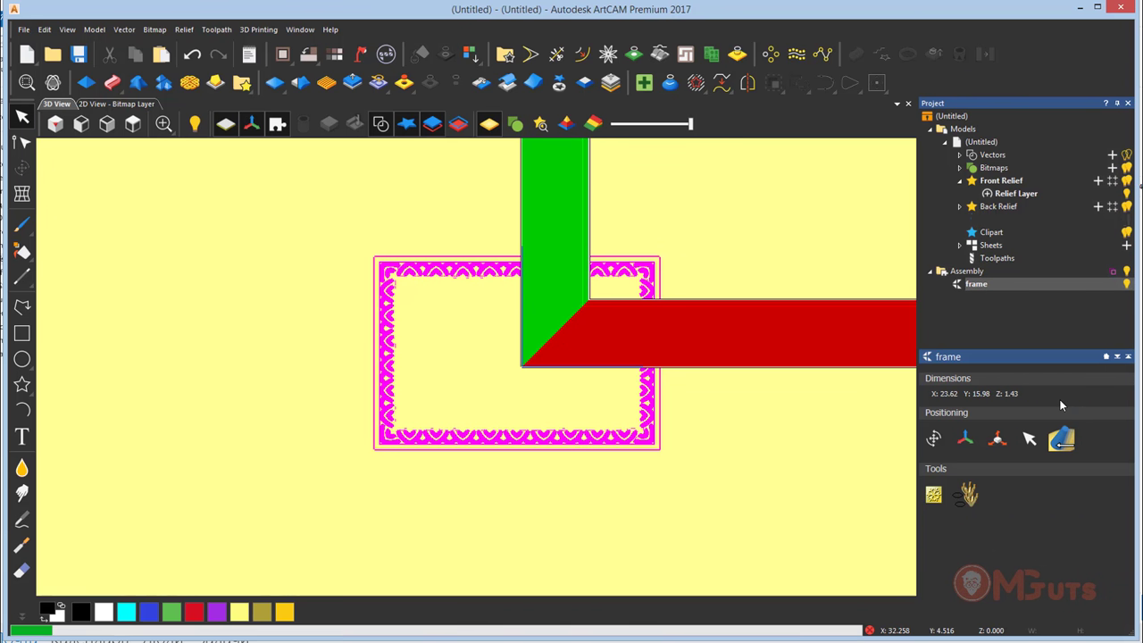
left_click(1127, 284)
- Inspect the new 'frame [[ModelRender]]Top' layer in 3D, then hide it
left_click(1063, 195)
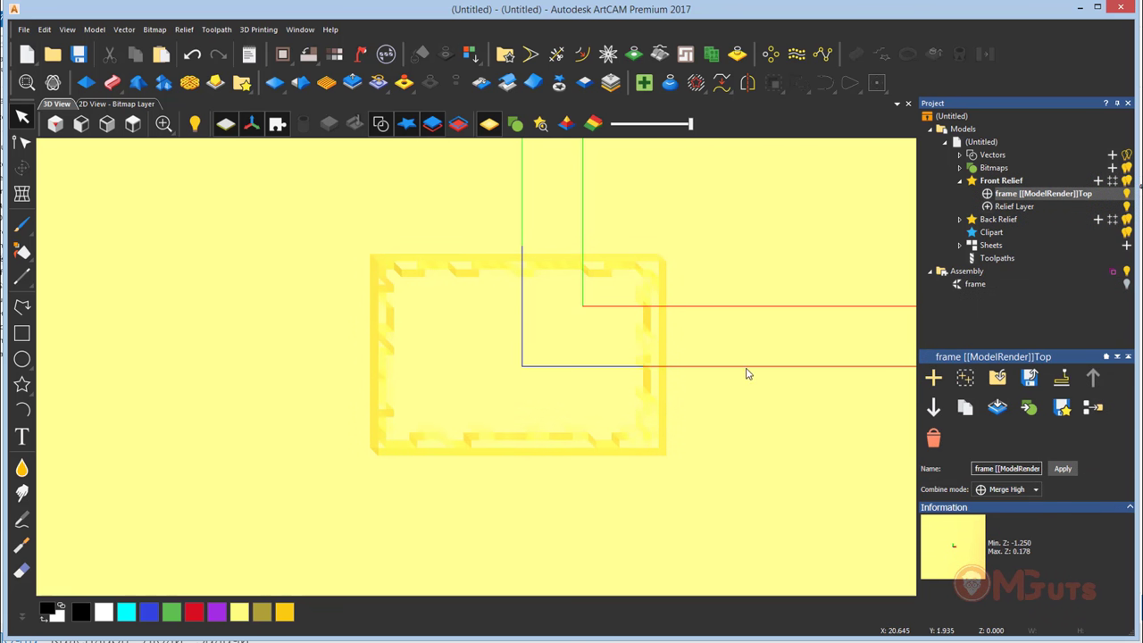
mouse_move(745, 373)
left_mouse_down()
mouse_move(766, 266)
mouse_move(728, 194)
mouse_move(539, 441)
mouse_move(498, 296)
mouse_move(503, 271)
mouse_move(498, 371)
mouse_move(485, 388)
mouse_move(488, 301)
mouse_move(454, 429)
mouse_move(460, 420)
mouse_move(487, 451)
left_mouse_up()
scroll(460, 420, "up", 5)
scroll(487, 451, "up", 6)
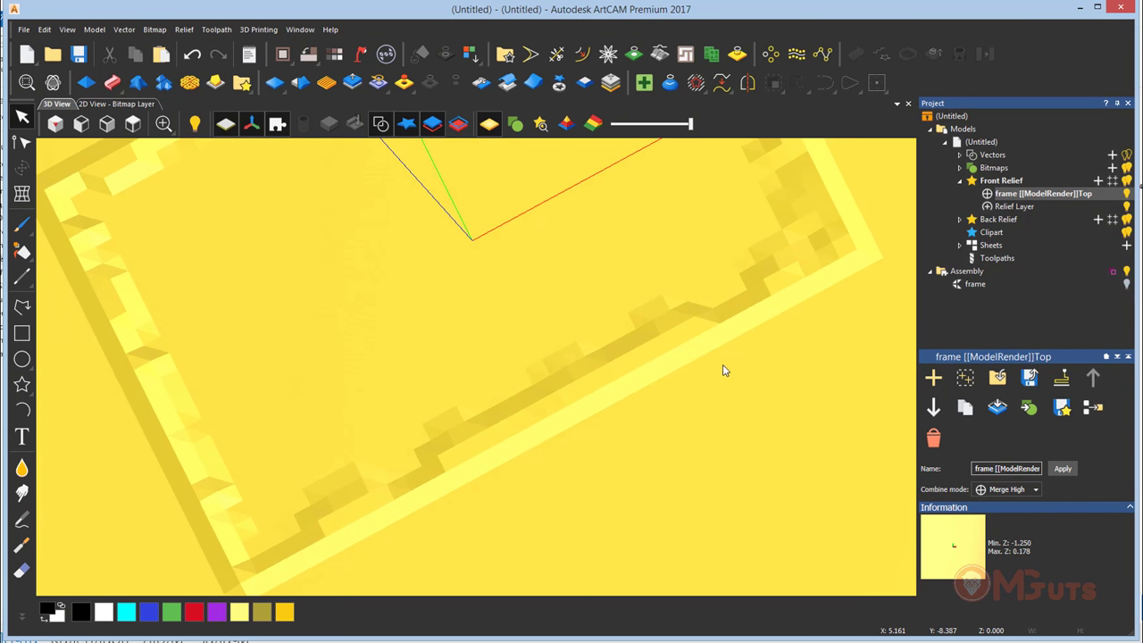
left_click(1127, 194)
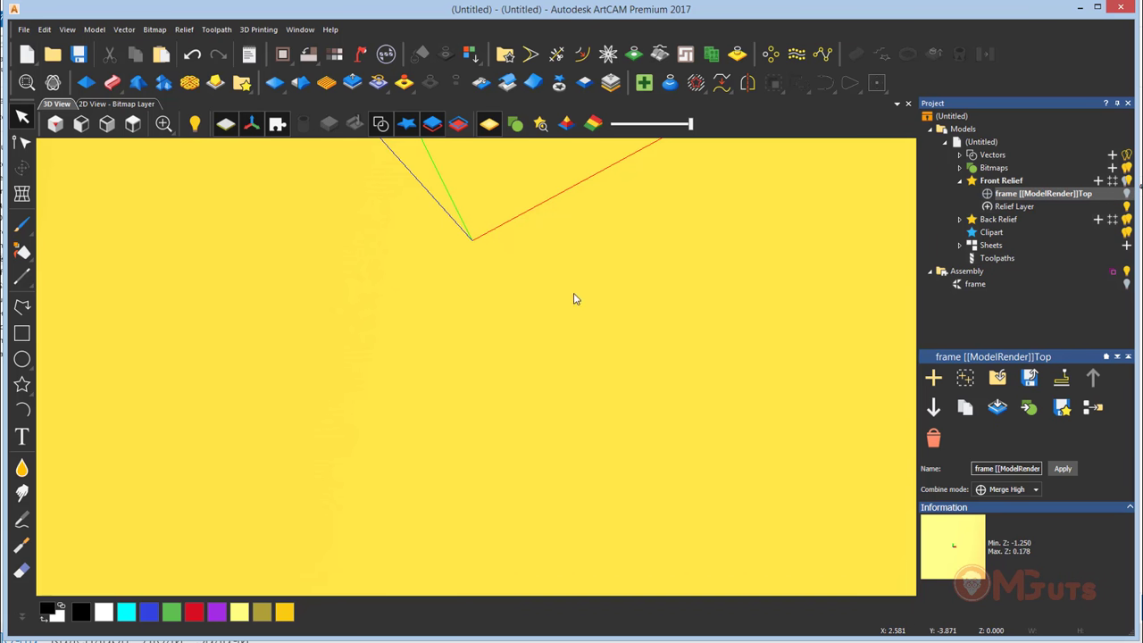
- Scale the assembly frame model to 500% in all directions
scroll(496, 354, "down", 2)
scroll(497, 354, "down", 1)
left_click(976, 284)
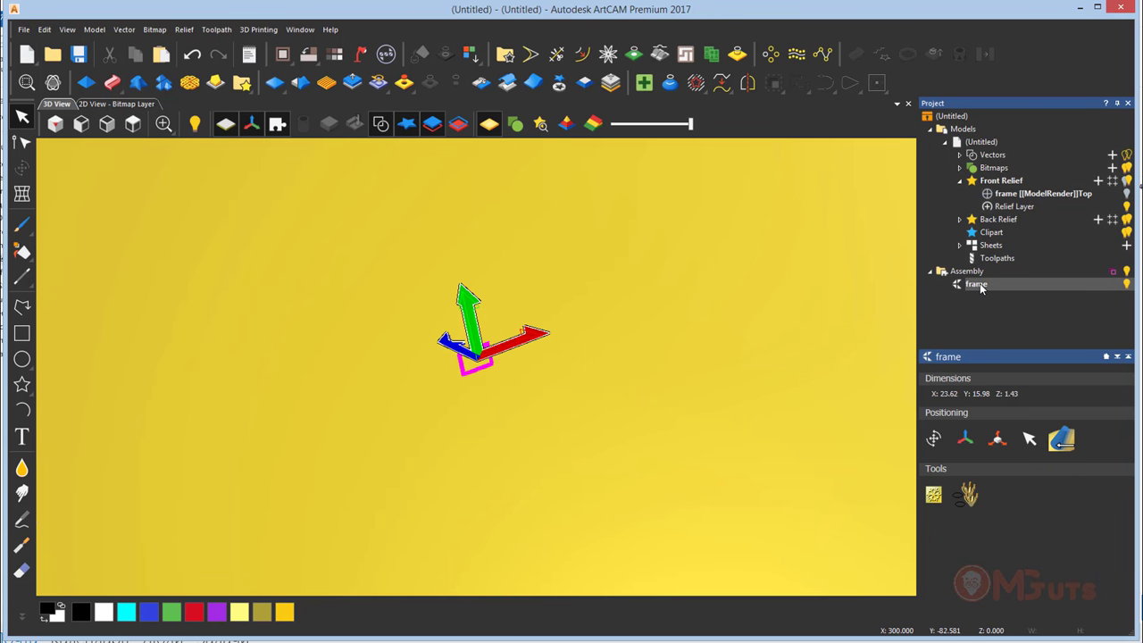
left_click_drag(497, 399, 659, 391)
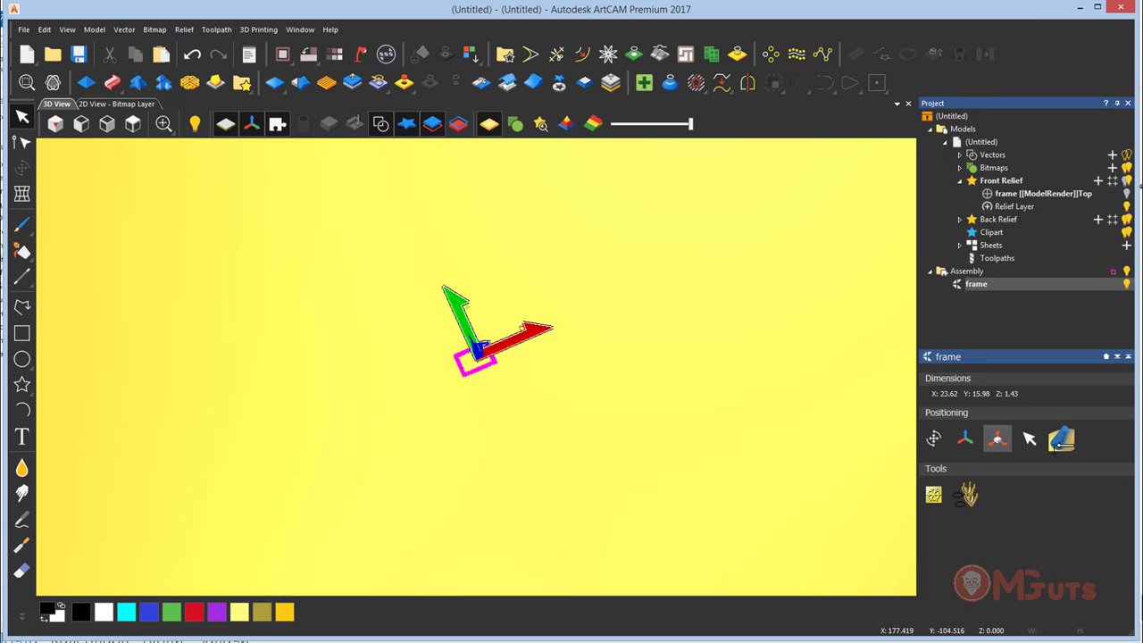
left_click(1056, 442)
double_click(1054, 448)
type("500")
left_click(1109, 478)
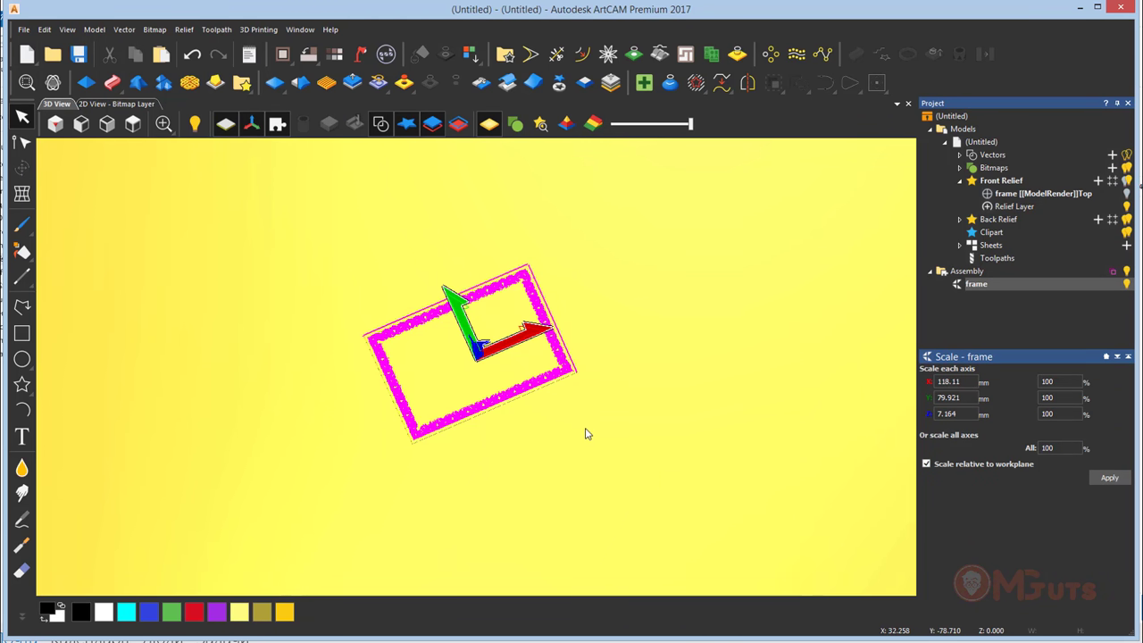
left_click_drag(598, 421, 623, 393)
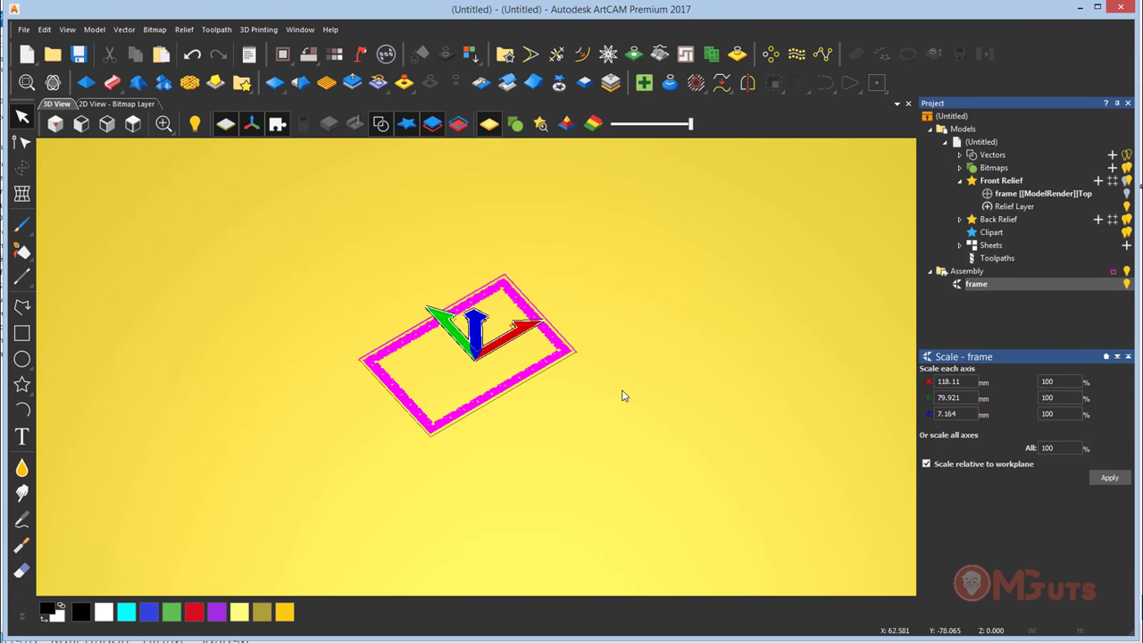
- Copy the frame model and select the untitled model
right_click(1002, 283)
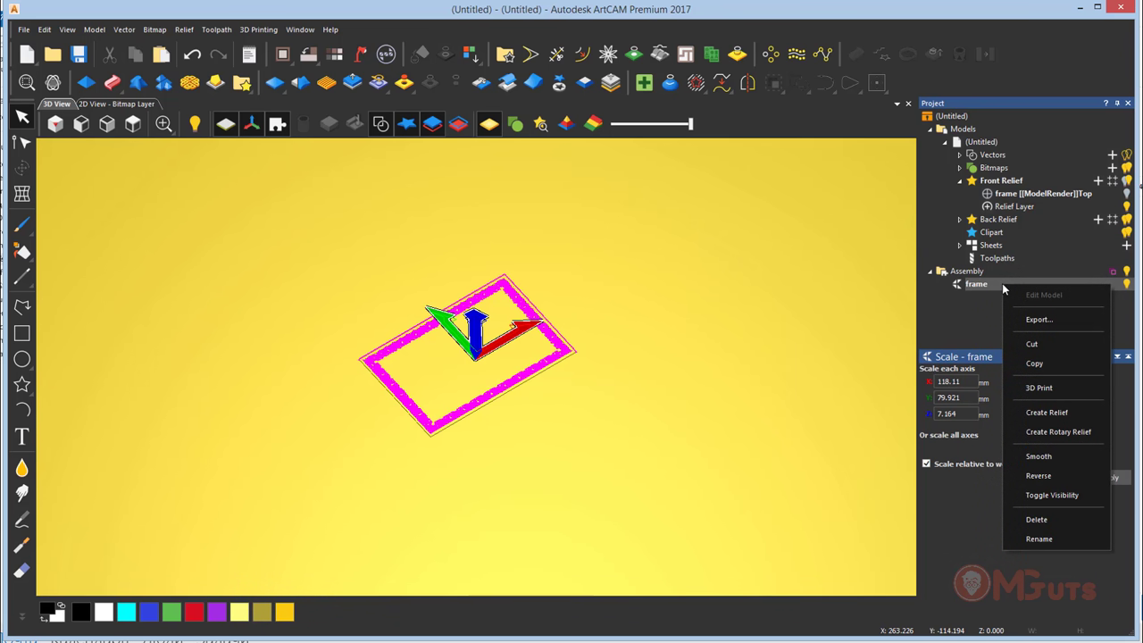
left_click(1034, 364)
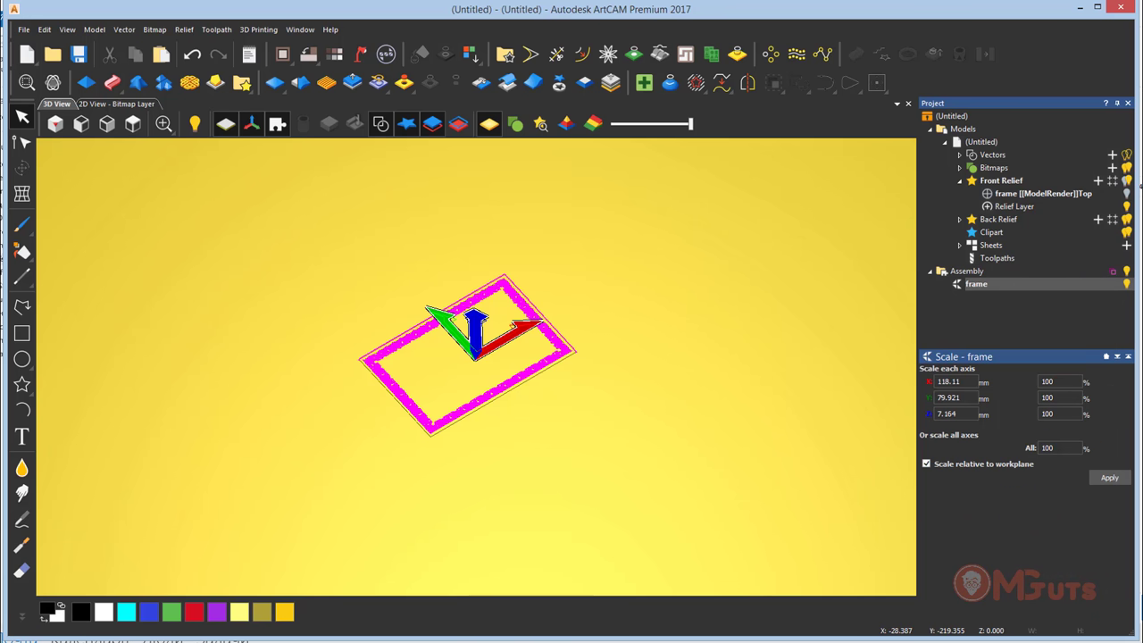
left_click(981, 142)
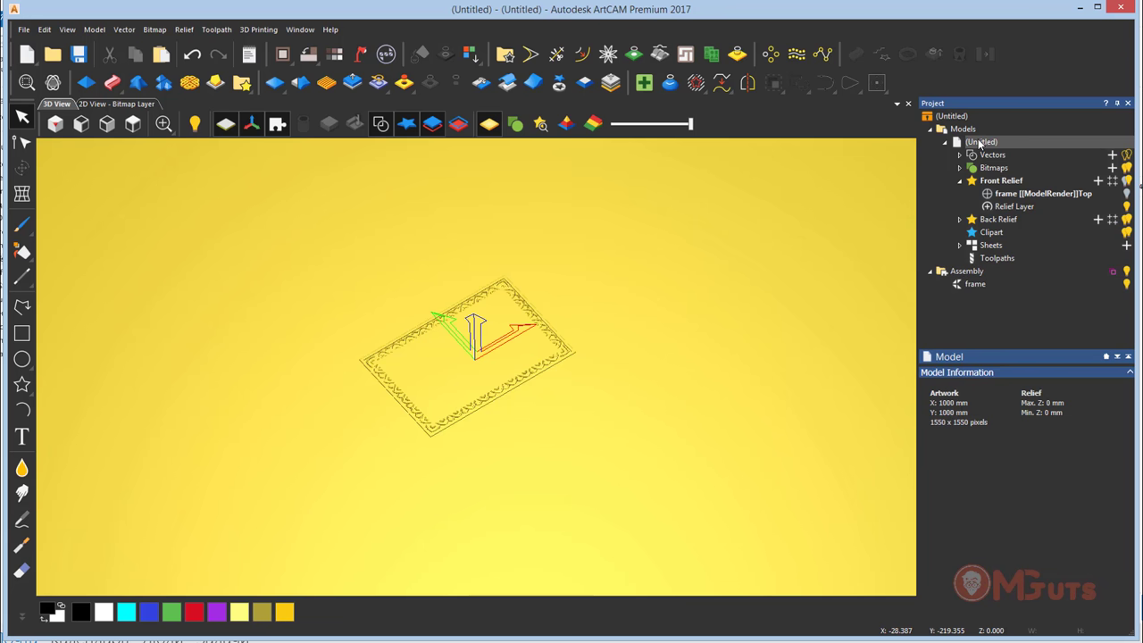
- Paste the copied frame as a centred mesh with X size 300 mm
right_click(981, 143)
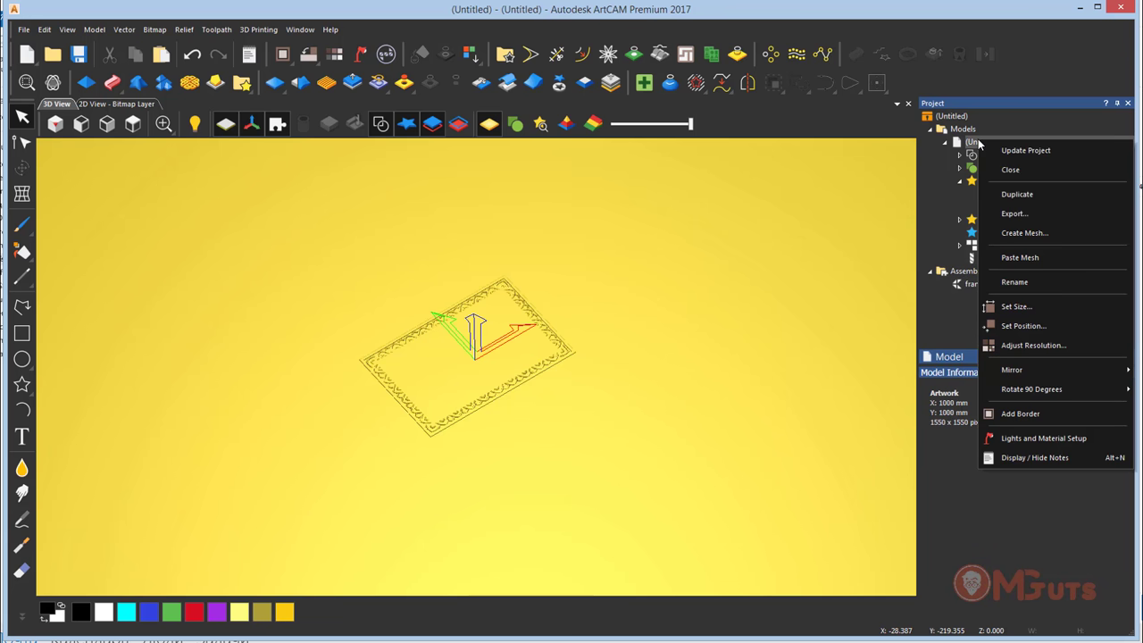
left_click(1035, 258)
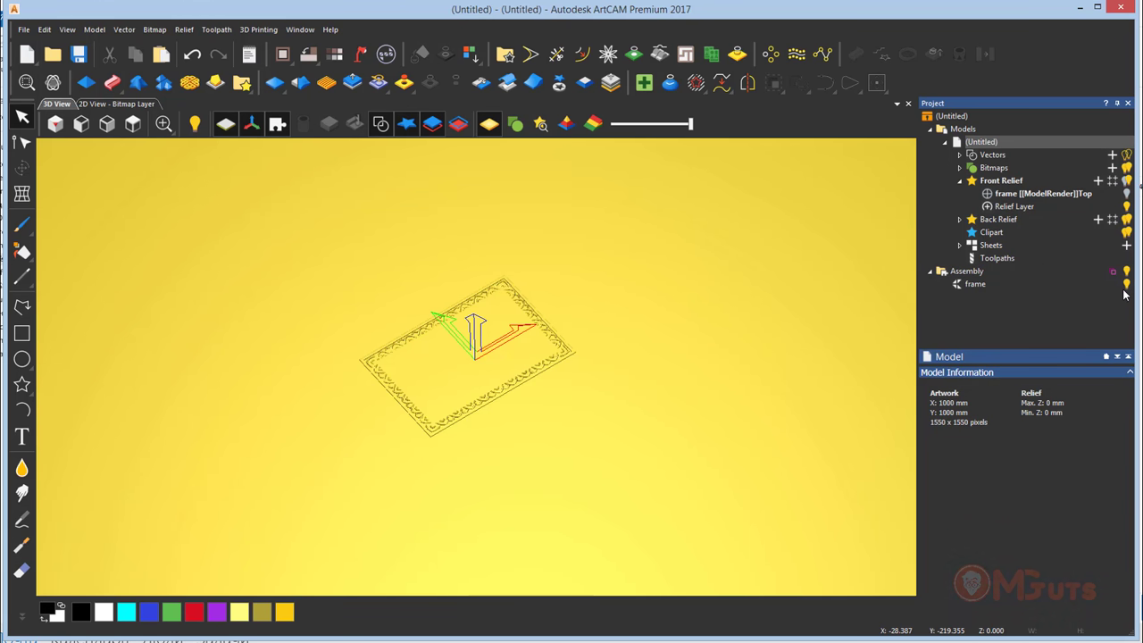
key("ctrl+v")
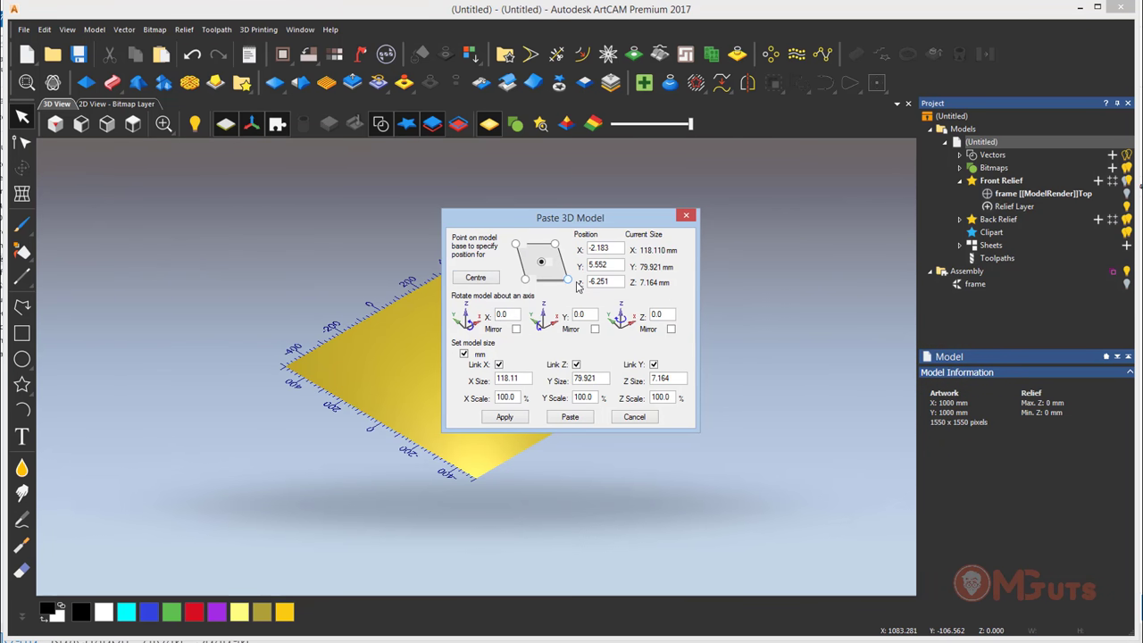
left_click(476, 279)
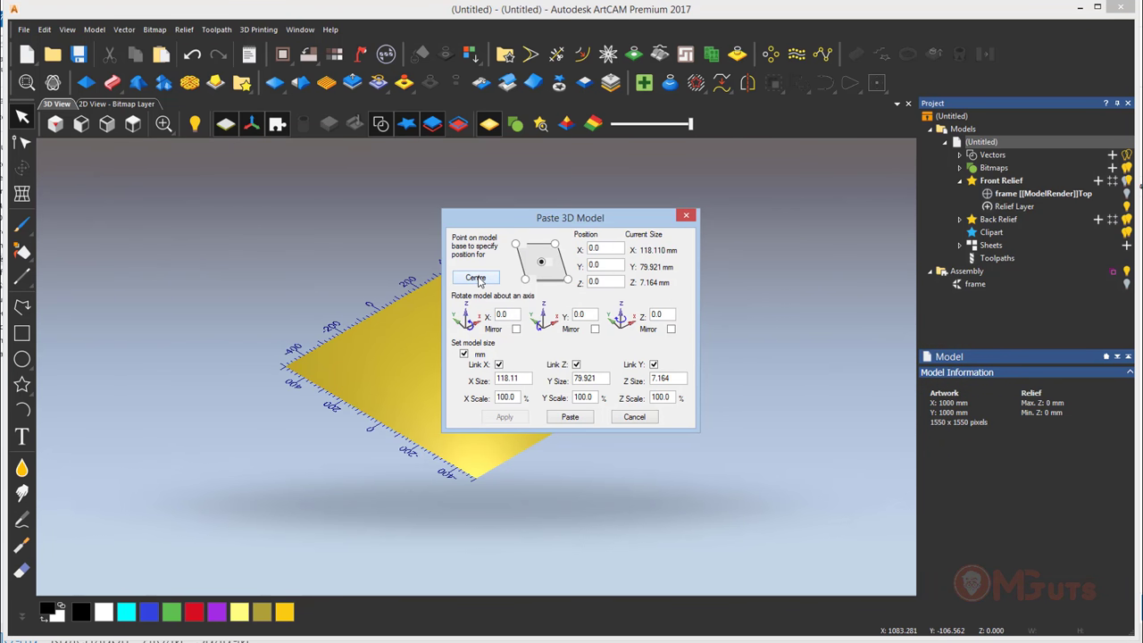
double_click(527, 379)
type("300")
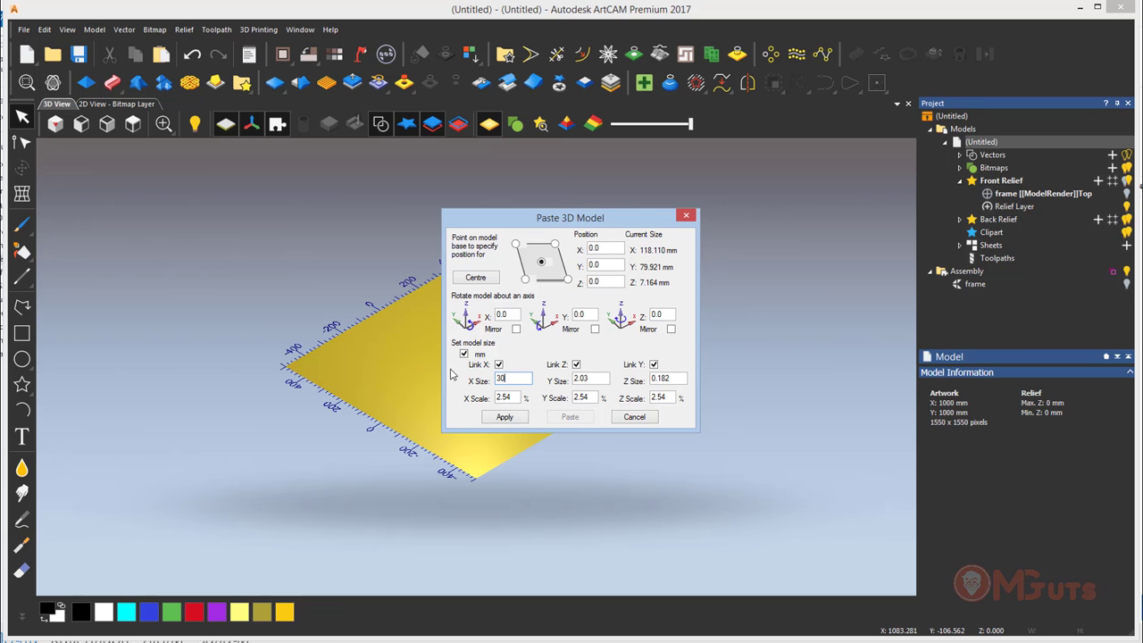
left_click(504, 417)
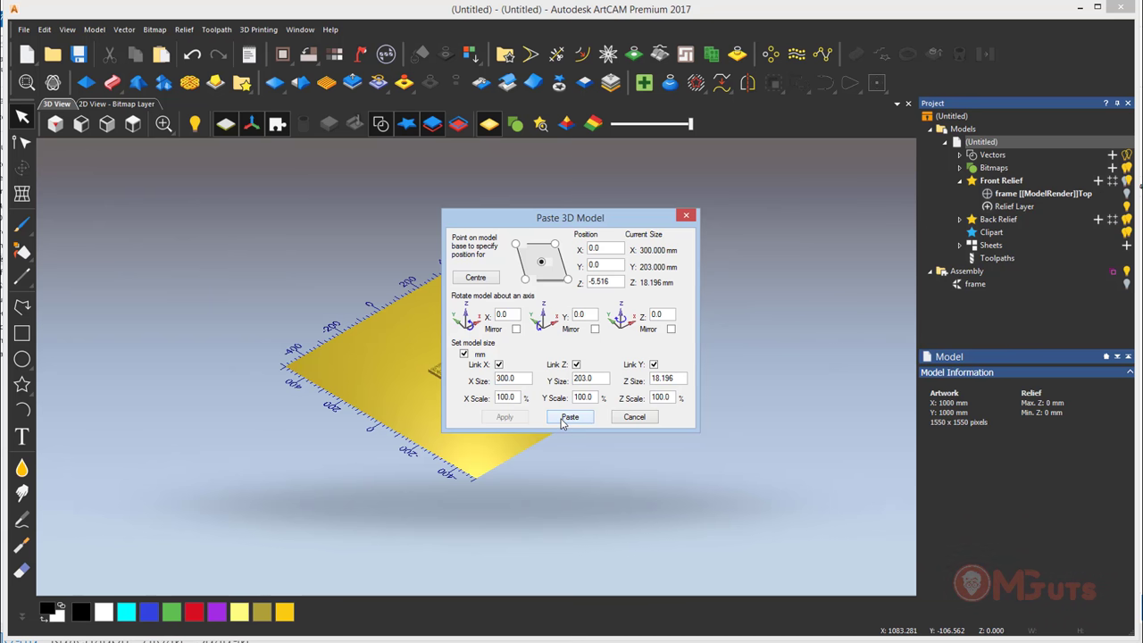
left_click(686, 215)
left_click_drag(490, 430, 592, 211)
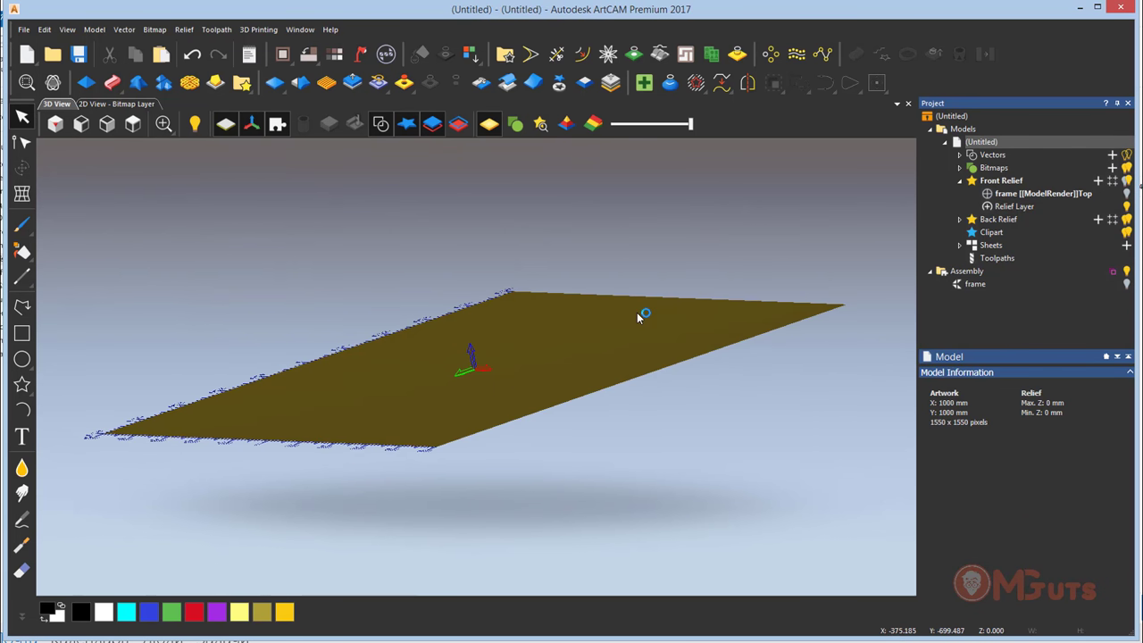
- Turn the frame relief layer back on and zoom in on the carved frame
left_click_drag(643, 314, 582, 441)
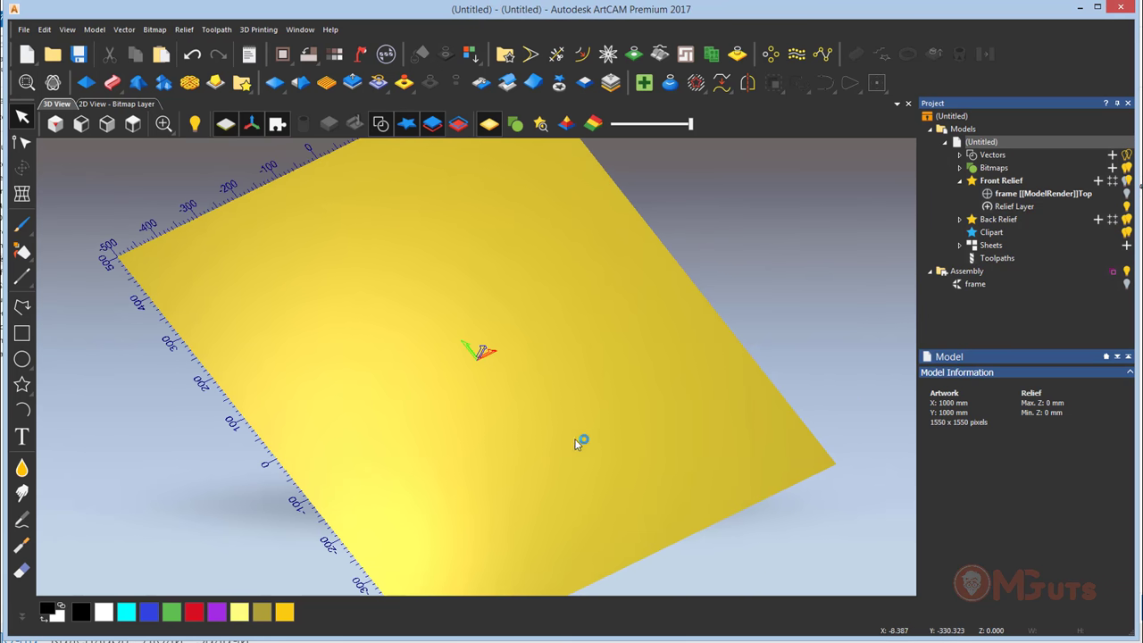
left_click(1127, 193)
left_click_drag(749, 346, 426, 462)
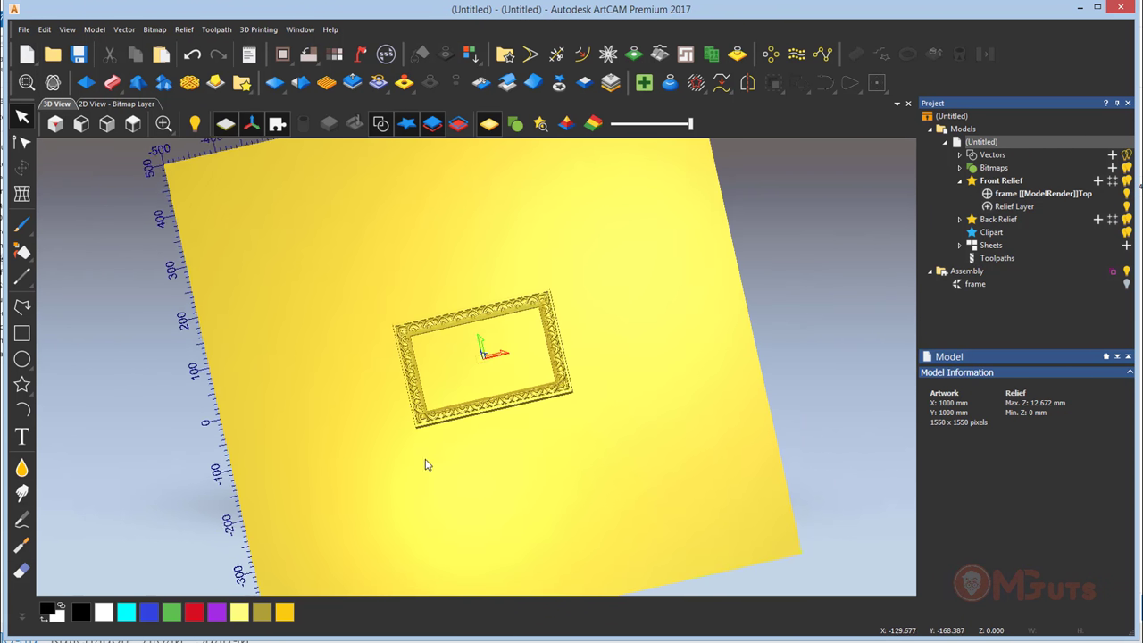
scroll(426, 462, "up", 3)
- Smooth the carving at the frame's inner corner with the Smoothing tool at 13 px radius
left_click_drag(622, 396, 116, 450)
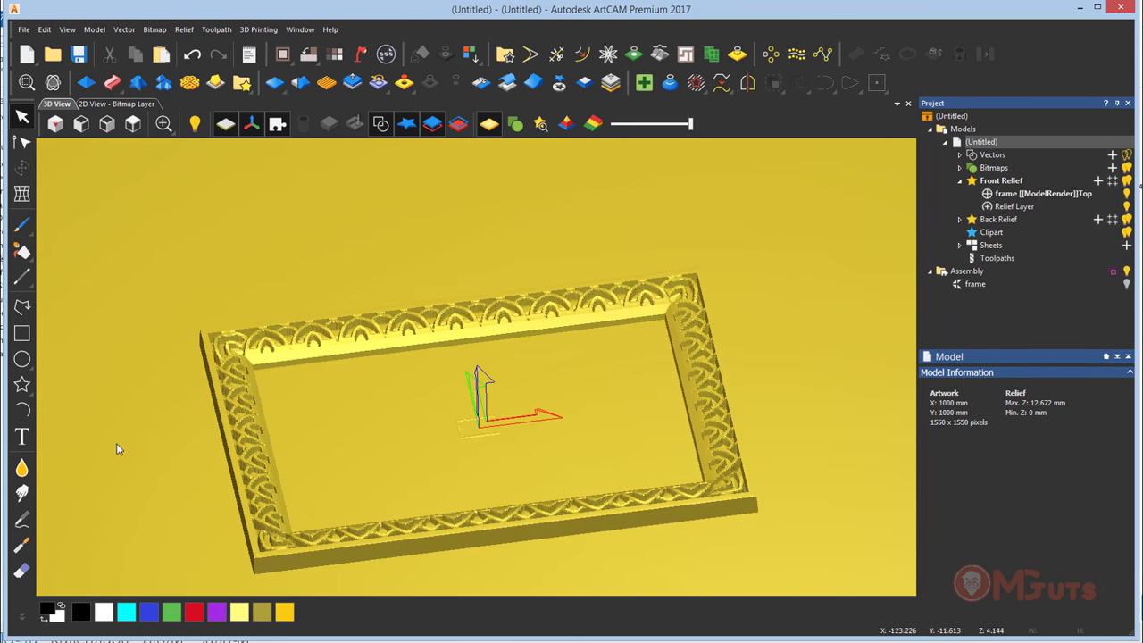
scroll(133, 437, "up", 3)
scroll(273, 276, "up", 5)
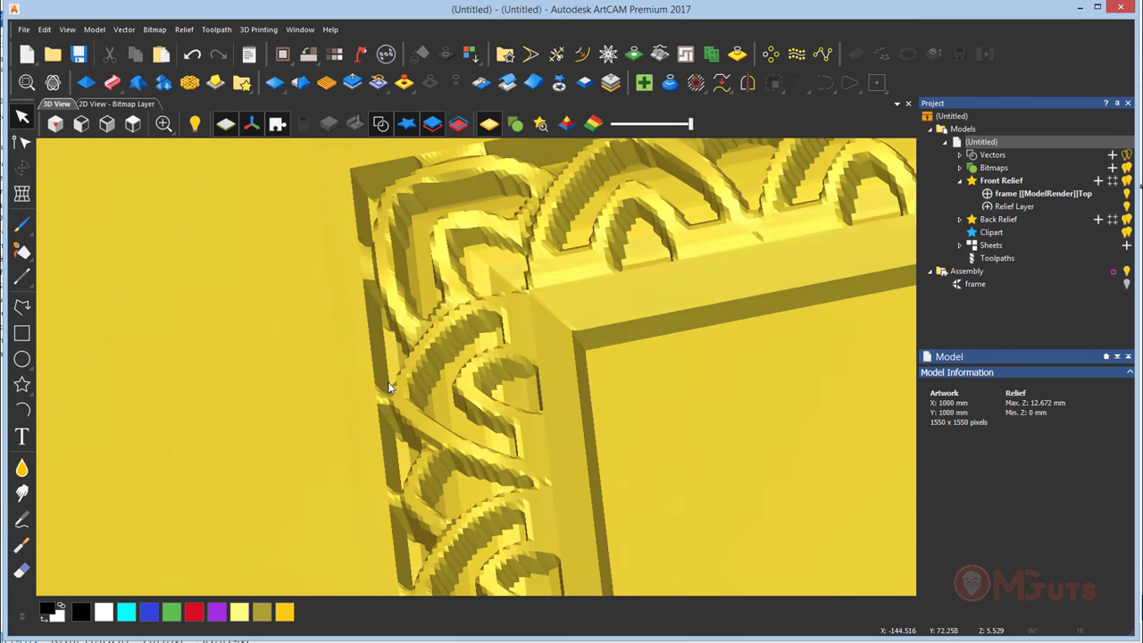
left_click(21, 468)
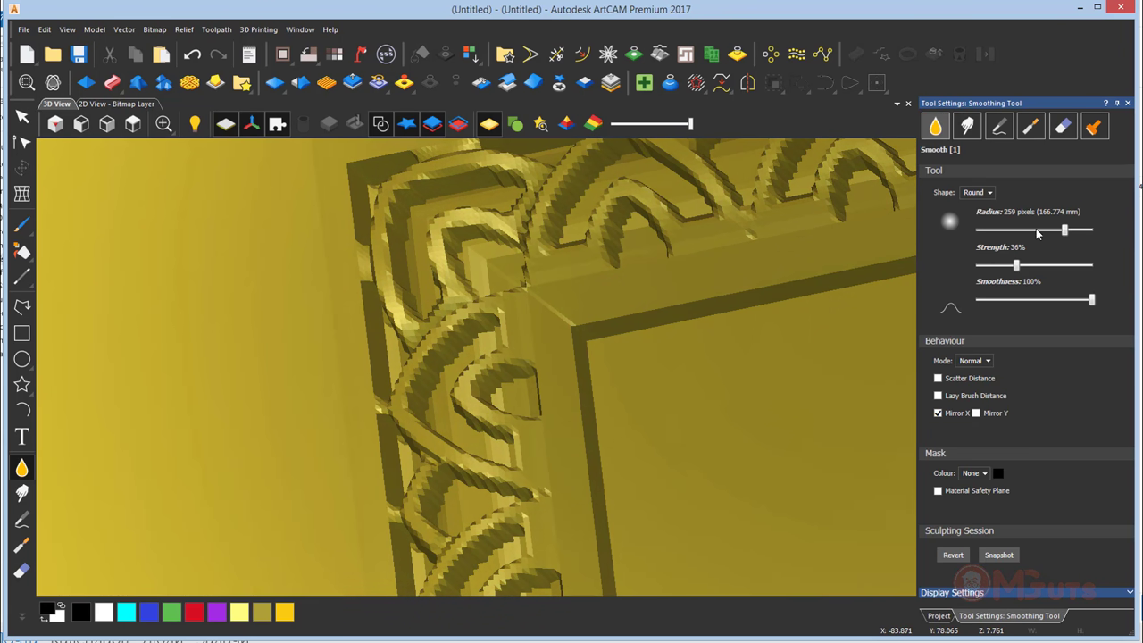
left_click_drag(1037, 230, 982, 231)
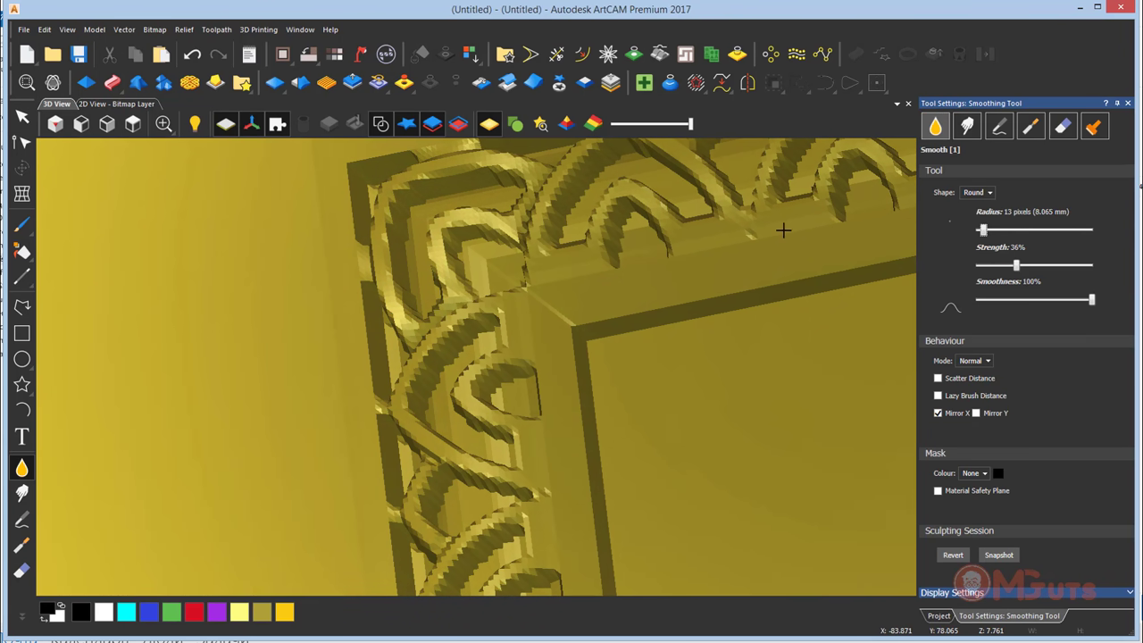